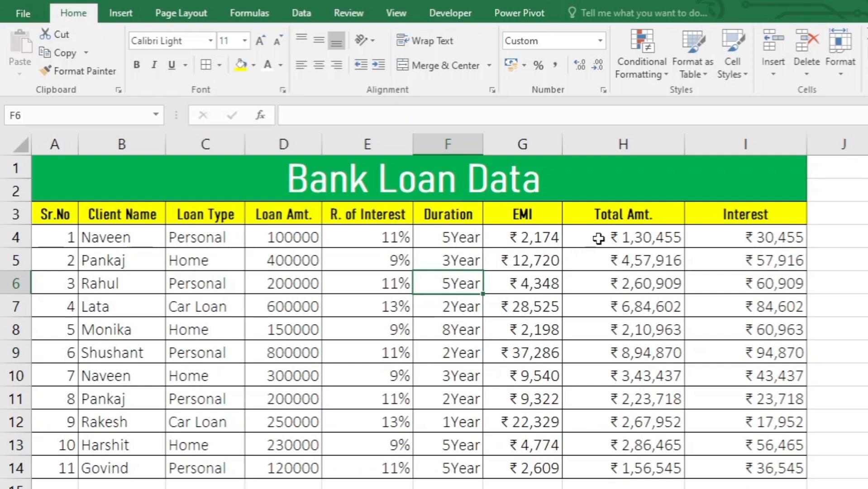
In row 4 of the loan table, set the rate of interest to 13% and the duration to 2 years
click(392, 237)
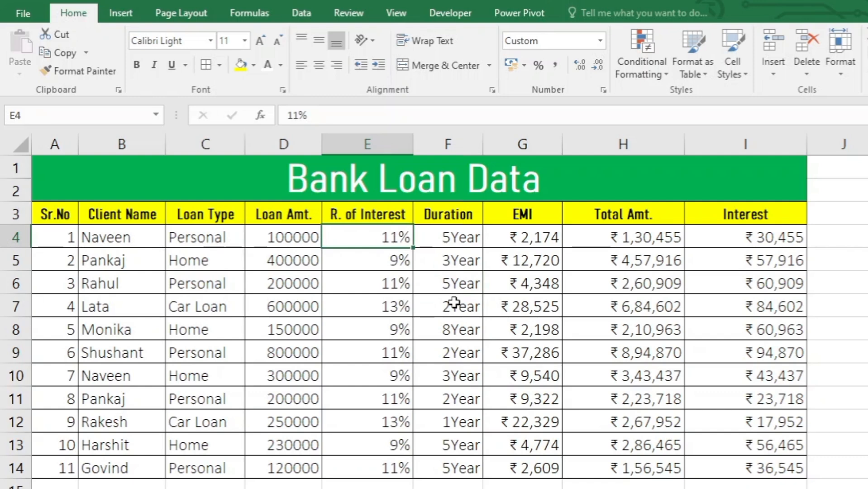
text(13)
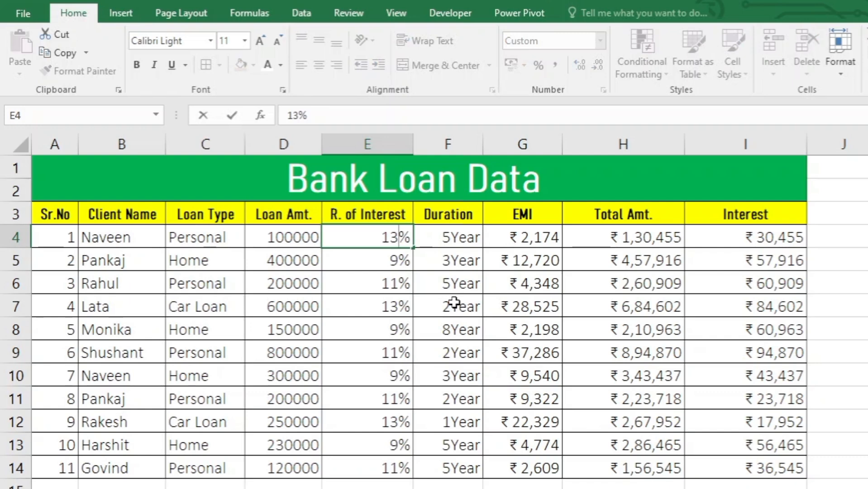
key(Return)
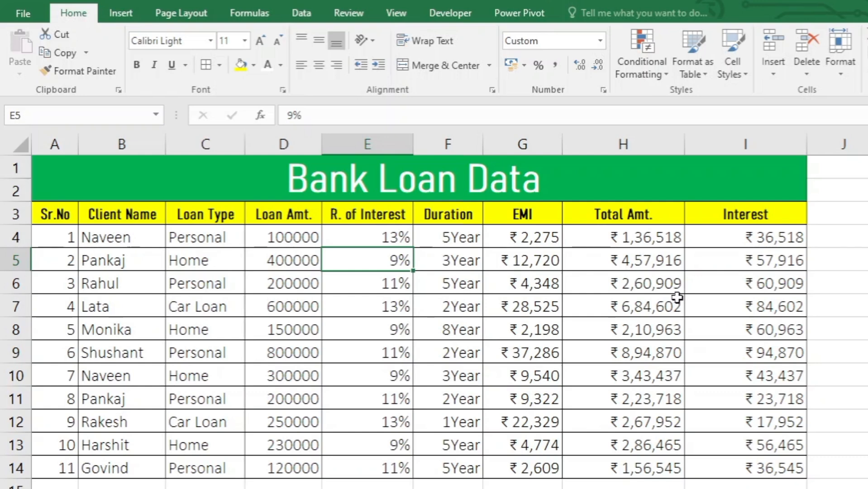
click(463, 237)
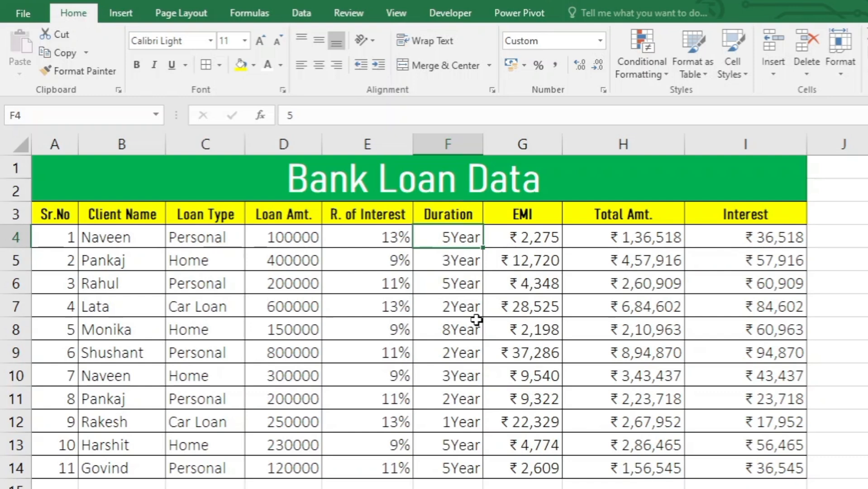
text(2)
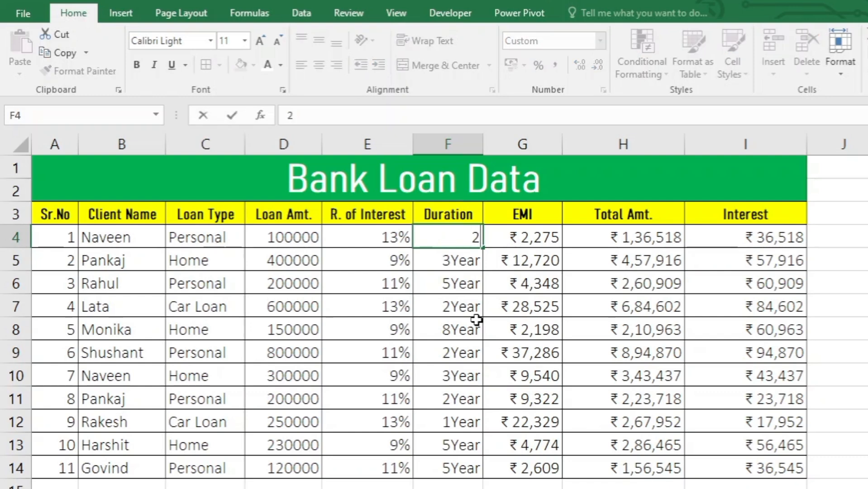
key(Return)
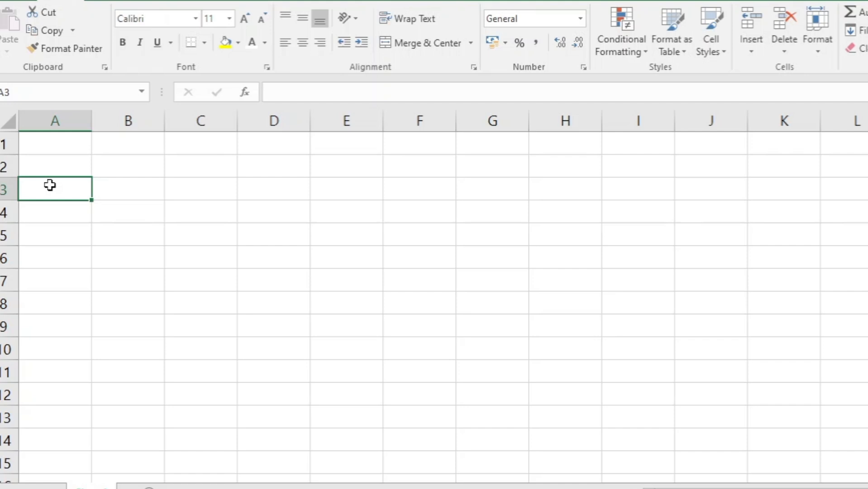
In the blank sheet, enter the headers Sr. No, Client Name, Loan Type and Loan Amt. in cells A3 to D3
text(Sr. No)
key(Tab)
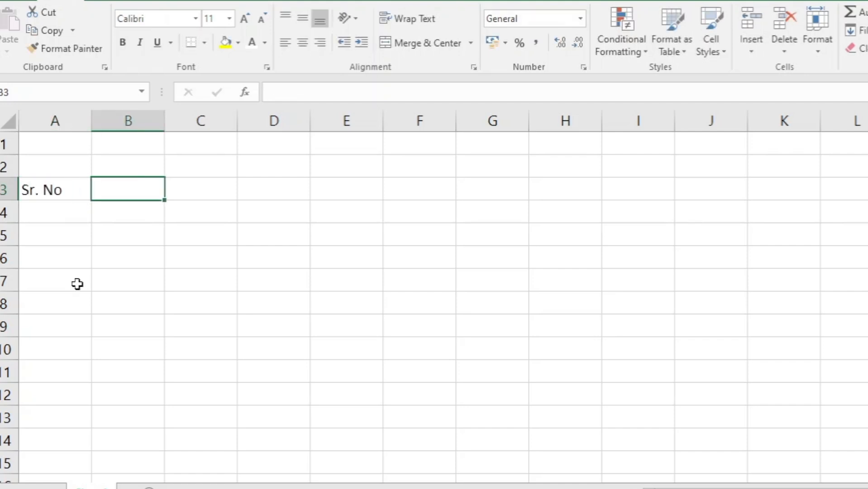
text(Cl)
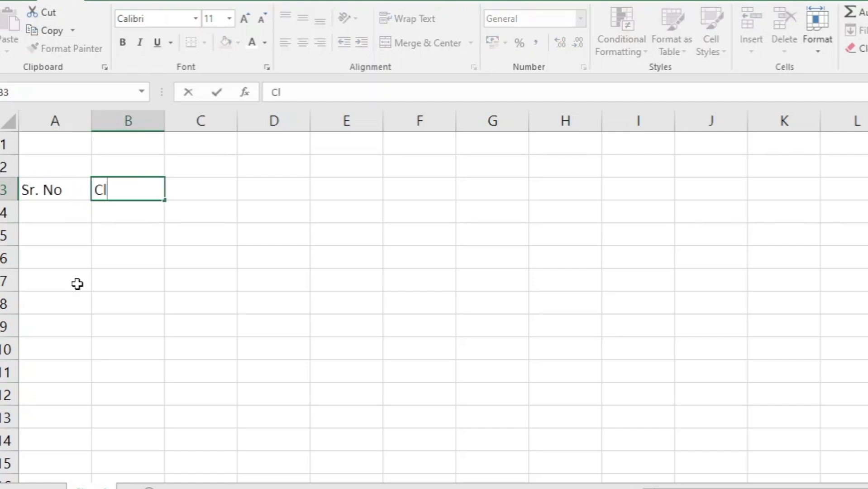
text(ient Name)
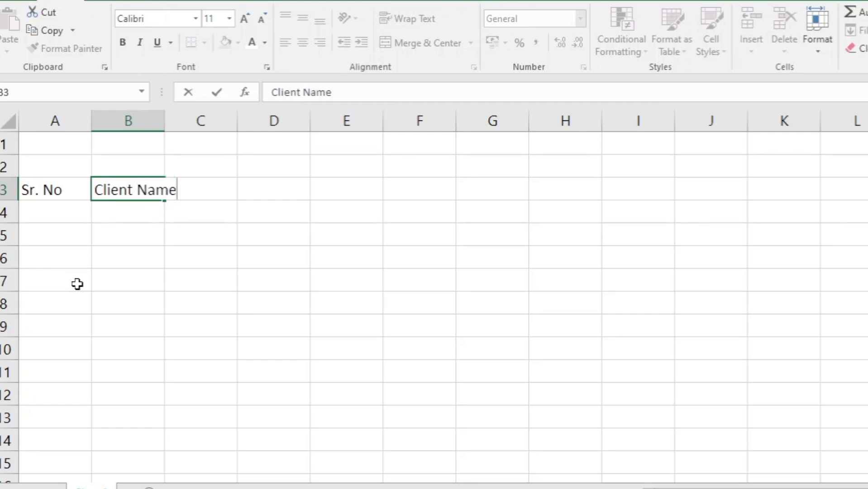
key(ctrl+Return)
key(Tab)
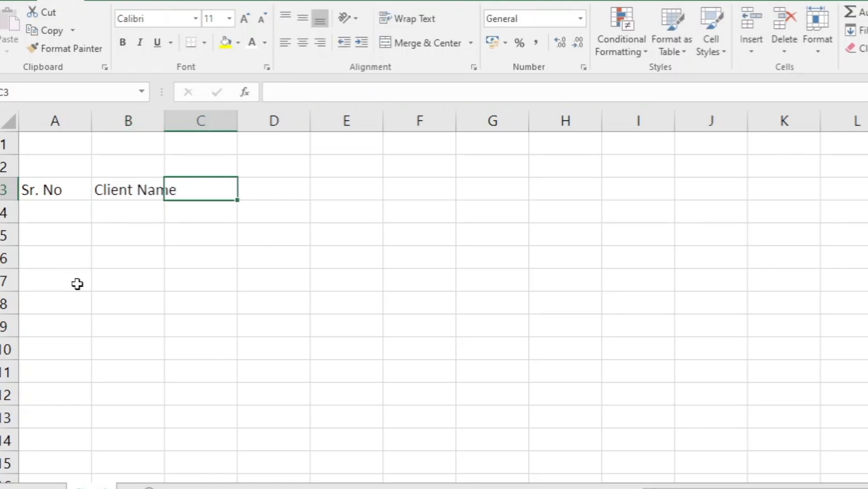
text(Loan T)
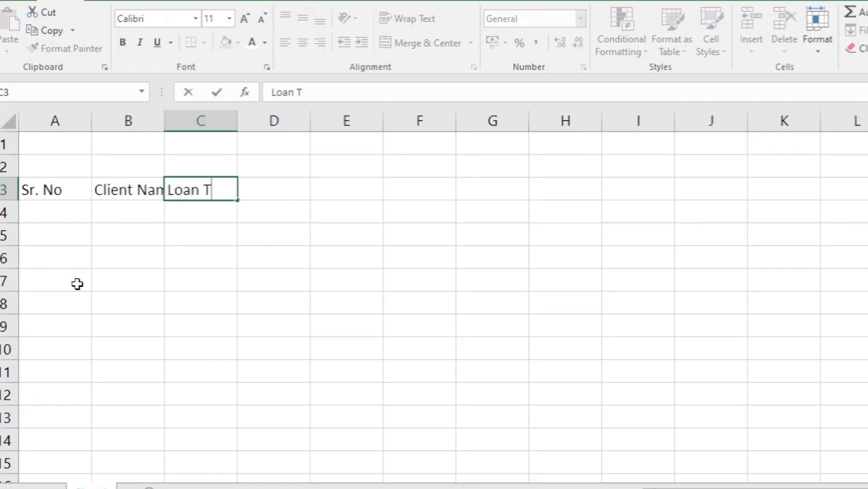
text(ype)
key(Tab)
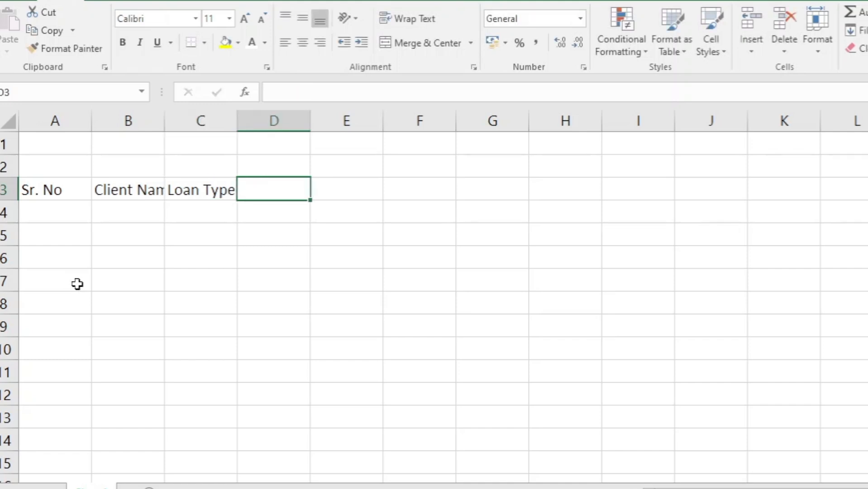
text(Loan )
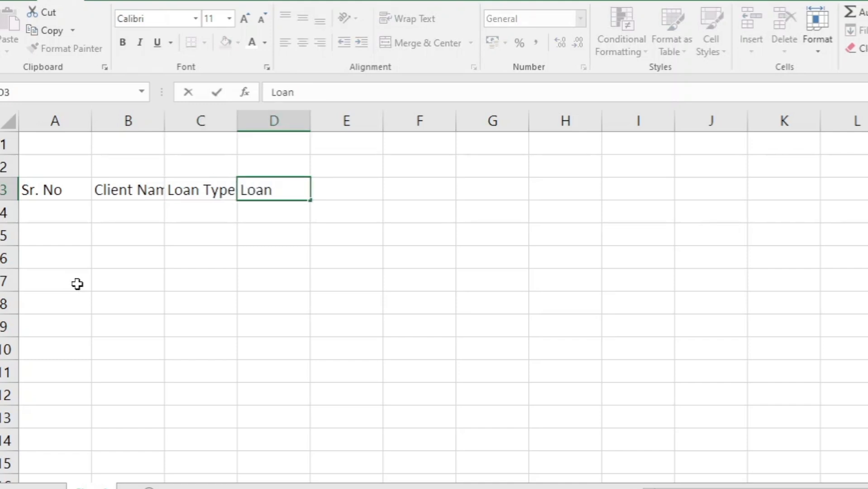
text(Amt.)
key(Tab)
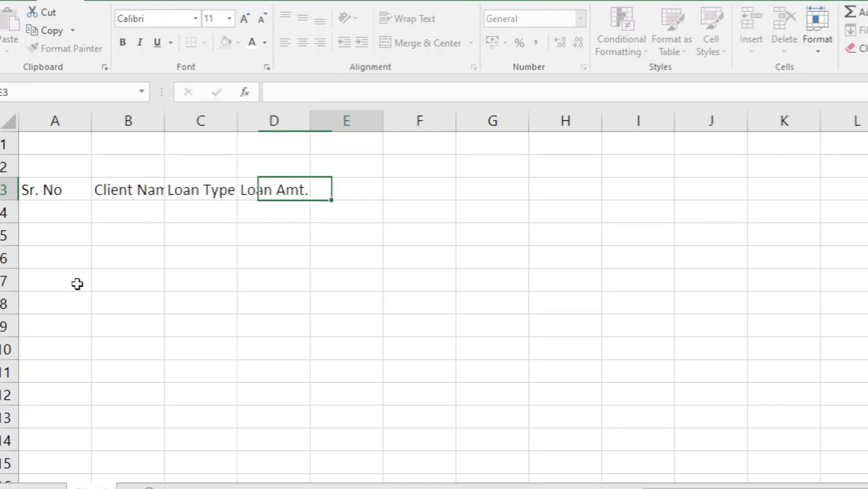
Add the headers R. of Interest in E3 and Duration in F3
text(R. )
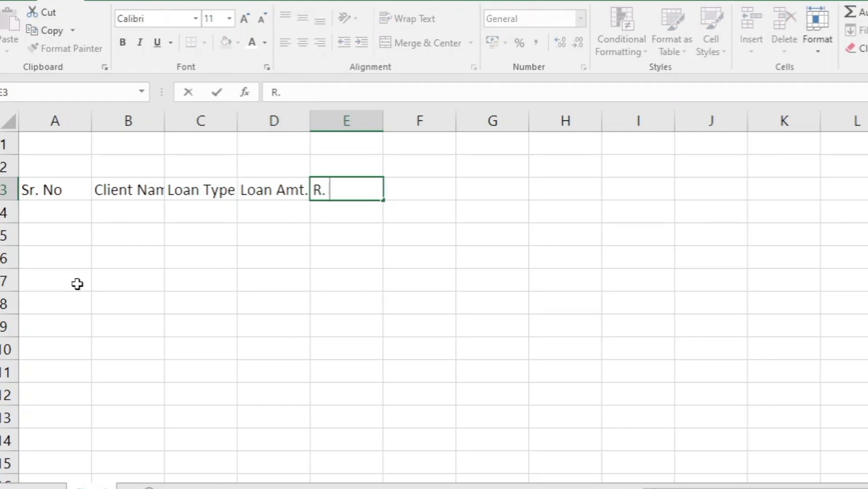
text(of Interset)
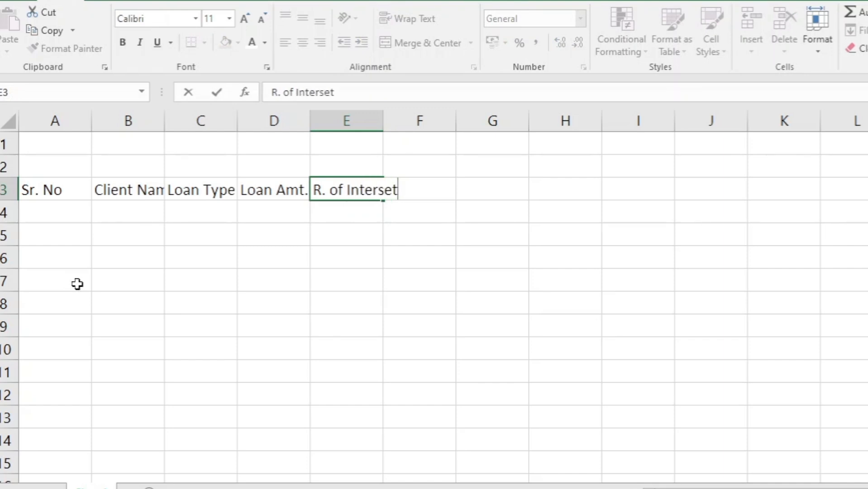
key(BackSpace)
key(BackSpace)
key(BackSpace)
text(est)
key(Tab)
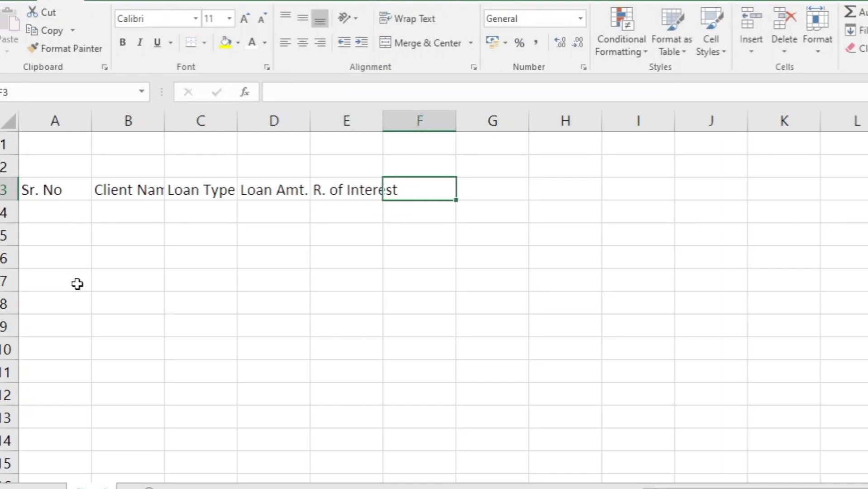
text(Duration)
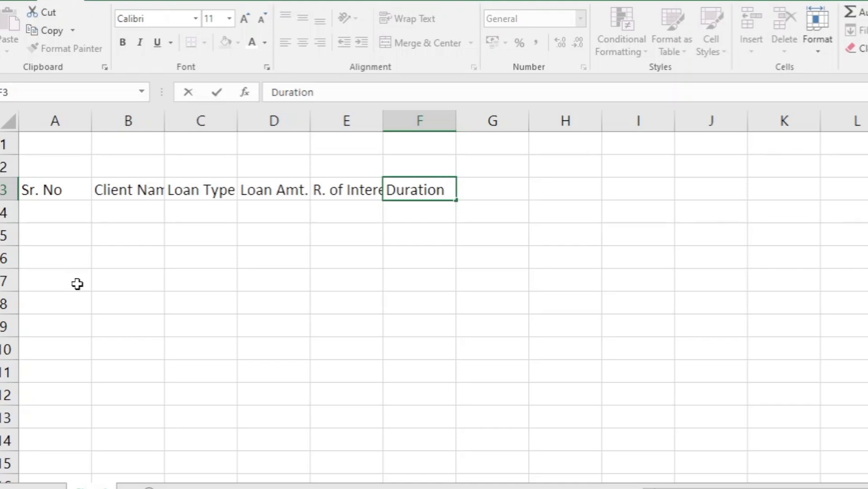
key(Tab)
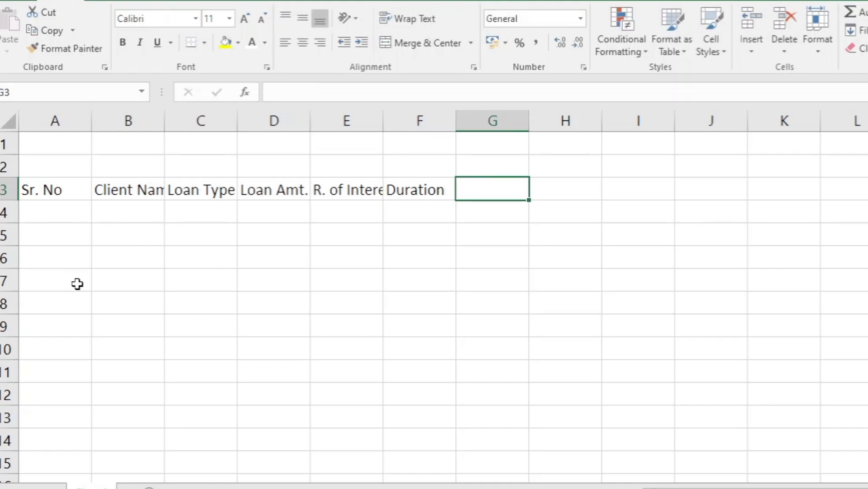
Complete the header row with EMI, Total Amt. and Interest in cells G3 to I3
text(EMI)
key(Tab)
text(T)
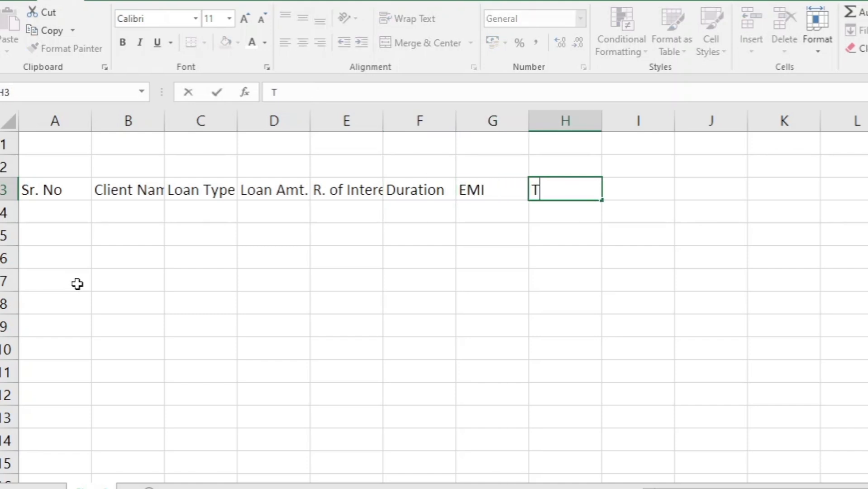
text(otal A)
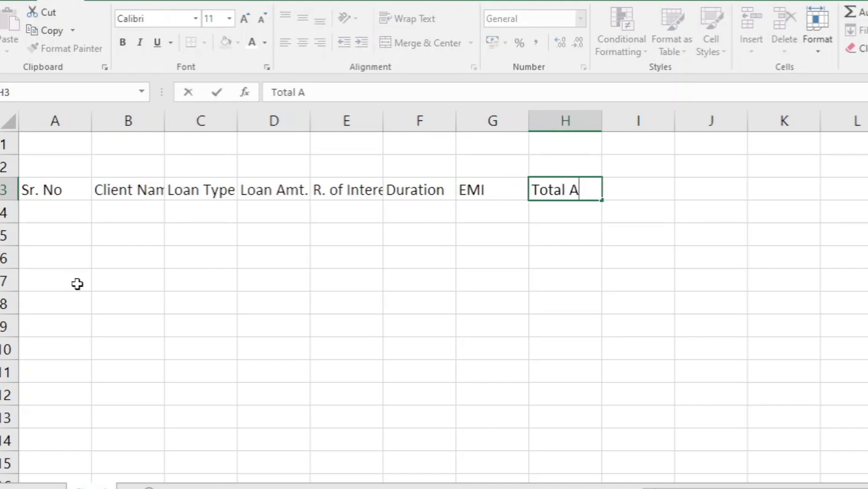
text(m,y)
key(BackSpace)
text(t.)
key(Tab)
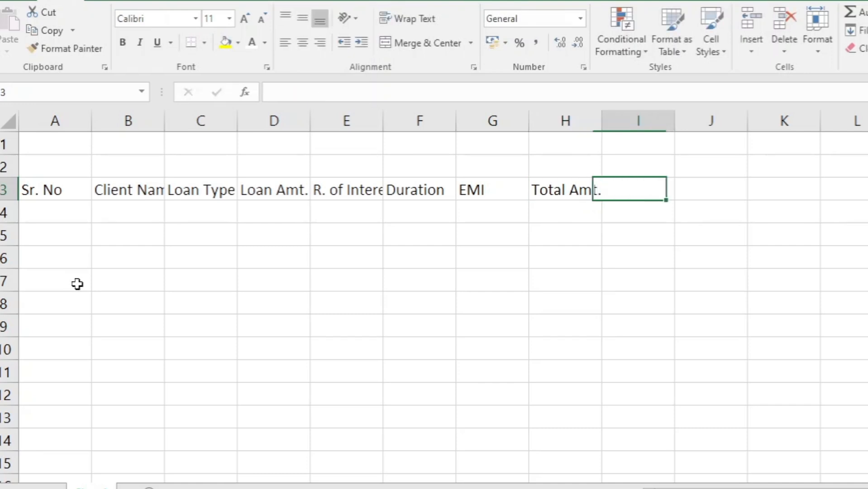
text(Inter)
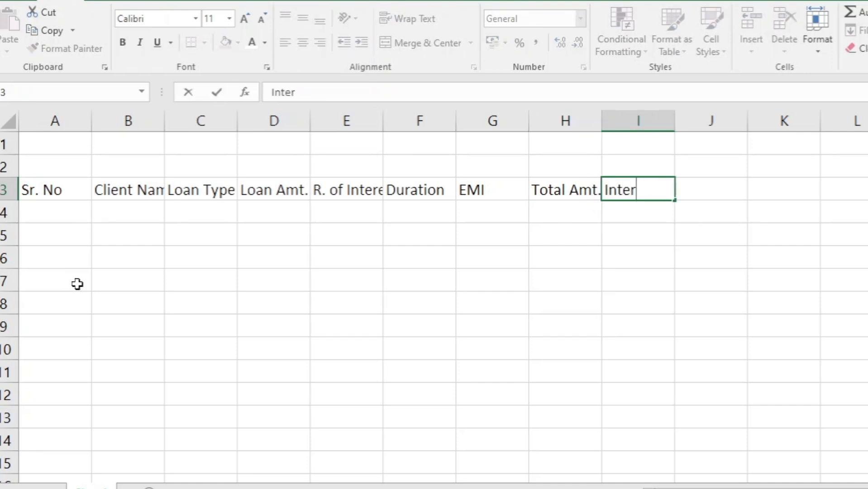
text(est)
click(181, 281)
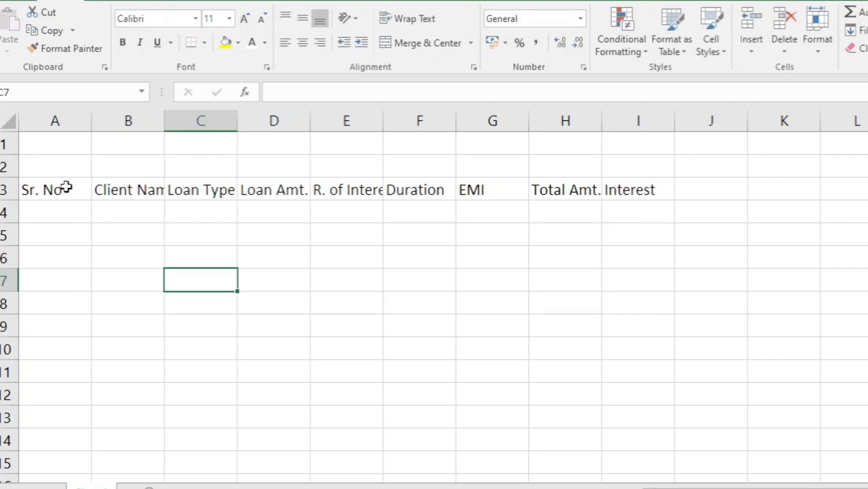
AutoFit the widths of columns A to I to the header texts in row 3
drag(64, 189, 621, 190)
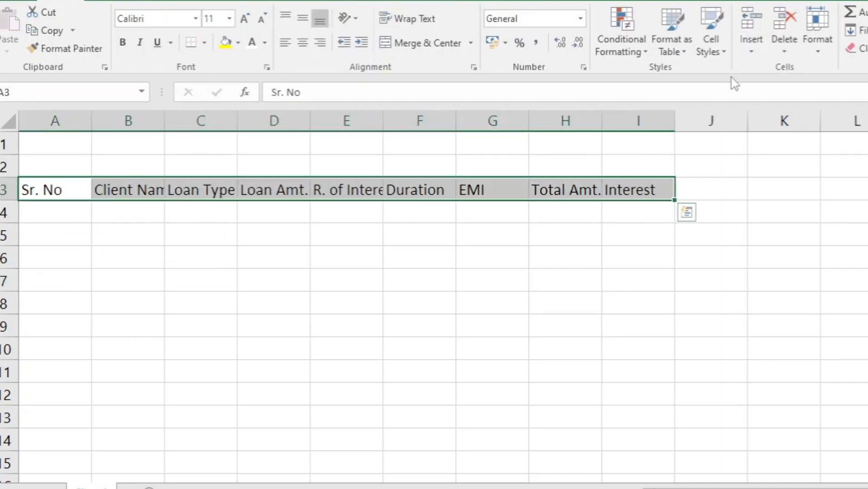
click(826, 60)
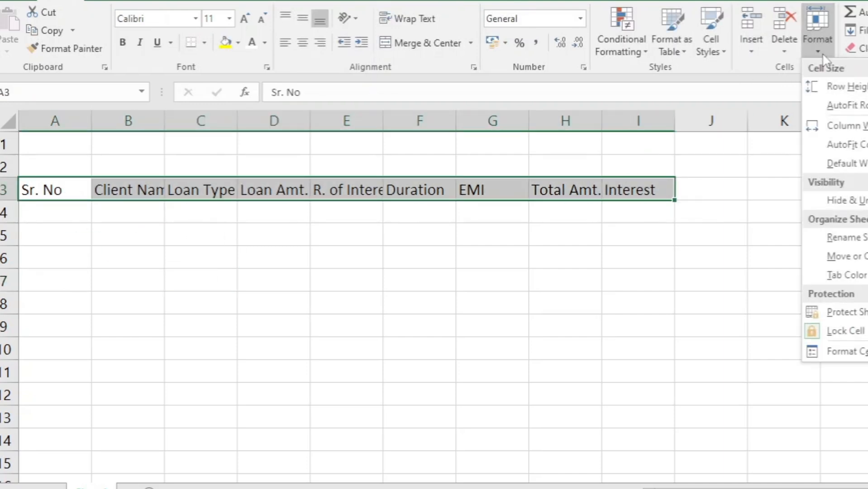
click(835, 146)
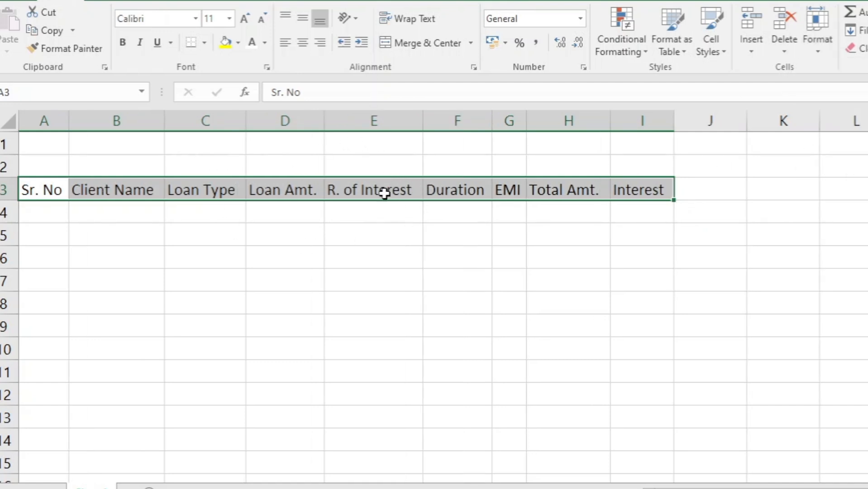
click(509, 256)
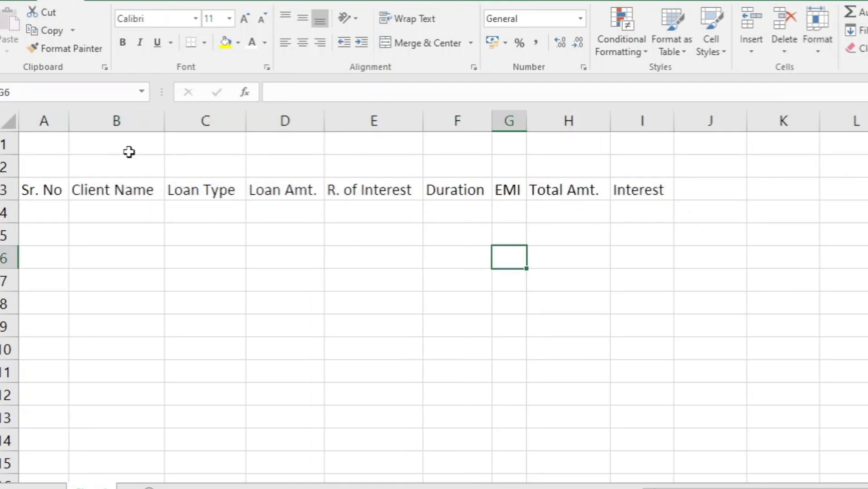
Merge and center cells A1:I2 above the headers and enter the title Bank Loan Data
drag(42, 140, 621, 176)
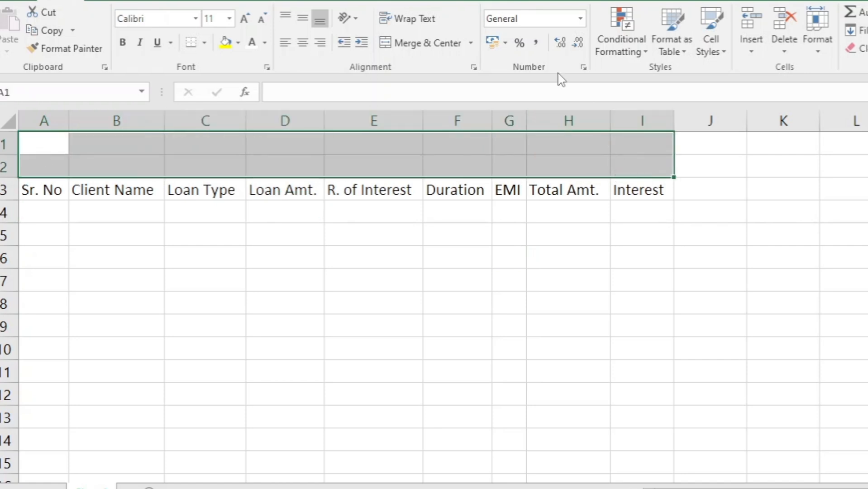
click(427, 47)
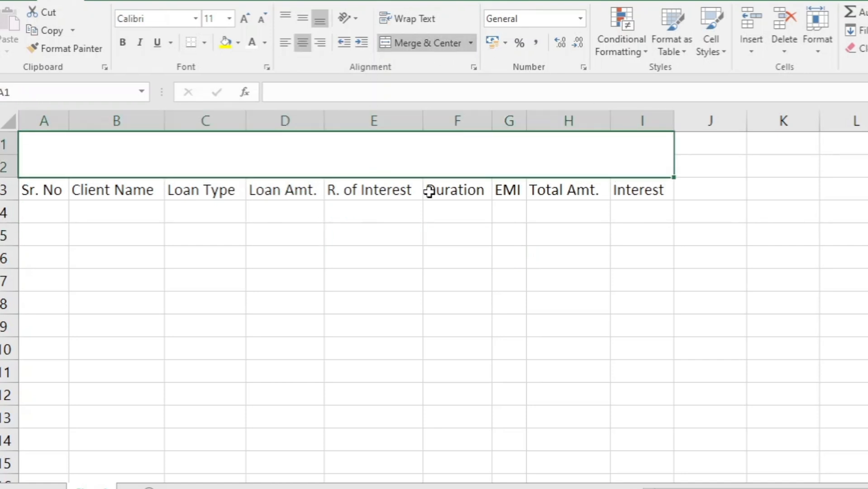
text(Ban)
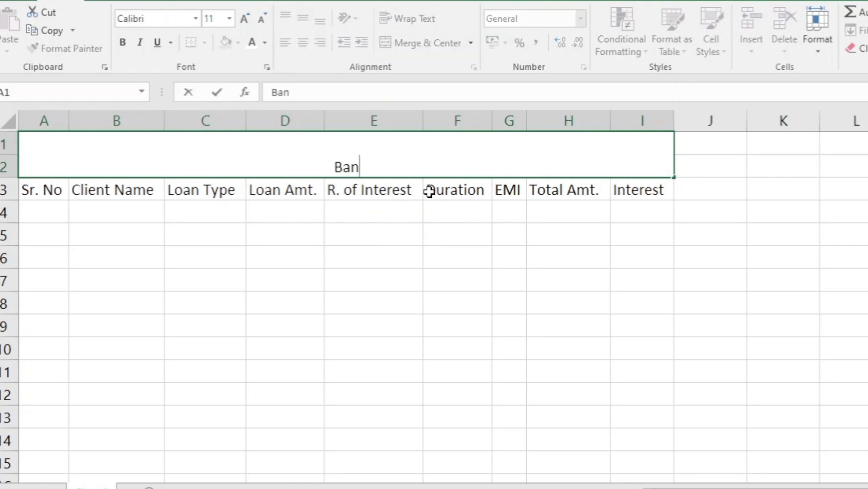
text(k L)
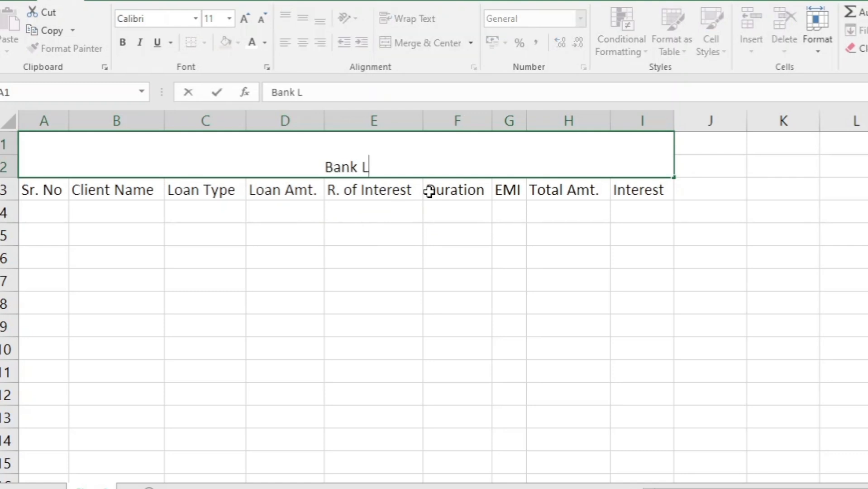
text(oan Data)
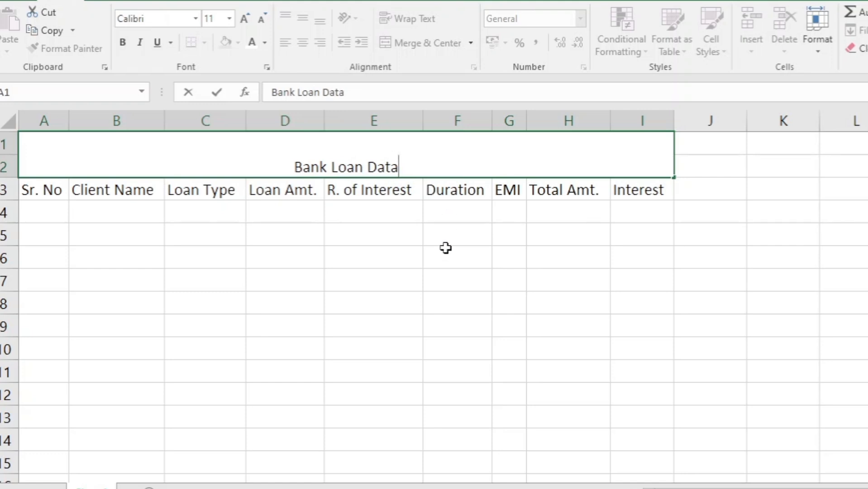
key(ctrl+Return)
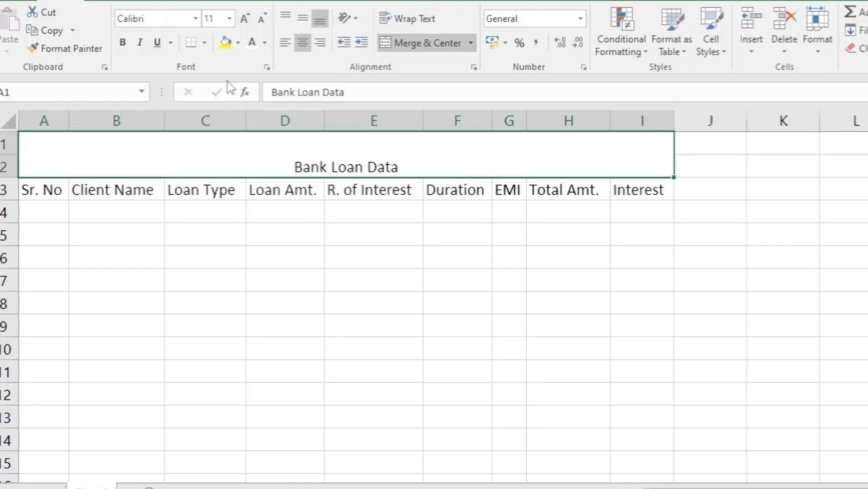
Enlarge the font of the merged Bank Loan Data title to size 26
click(243, 22)
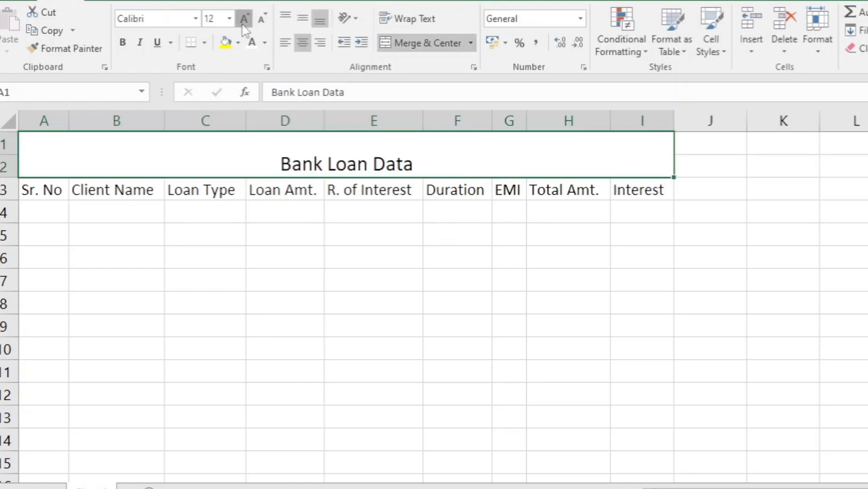
click(243, 22)
click(244, 23)
click(243, 23)
click(244, 21)
click(243, 22)
click(244, 22)
click(243, 22)
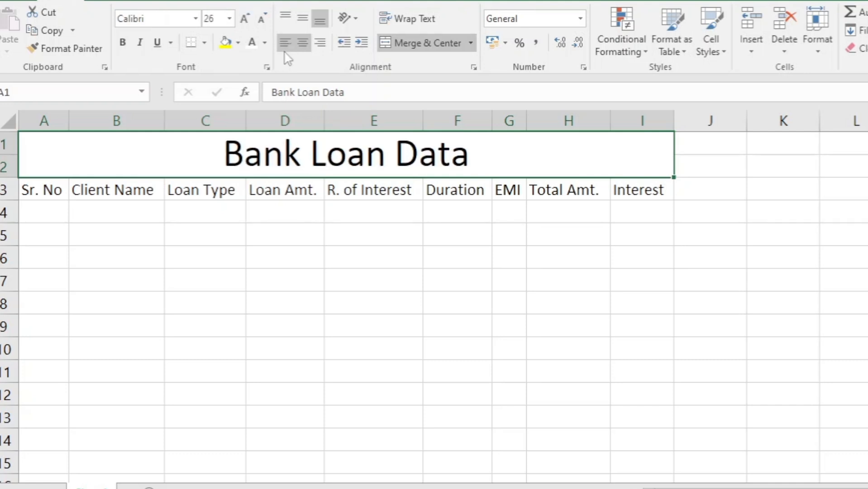
Give the title cell a standard green fill and make its text bold
click(237, 44)
click(286, 164)
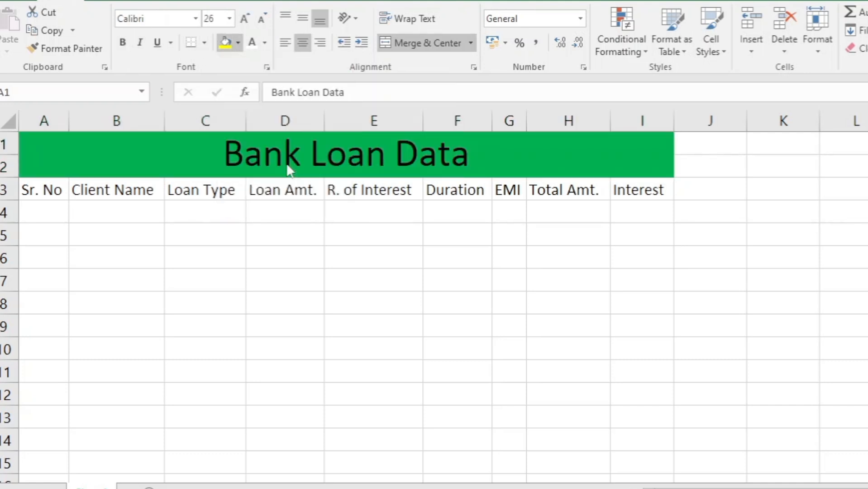
click(127, 47)
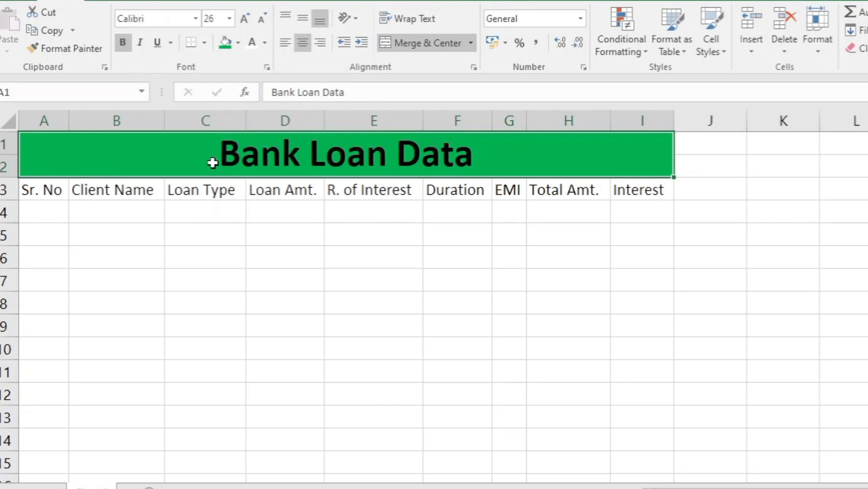
Make the headers in A3:I3 bold and apply All Borders to the range A1:I13
drag(27, 189, 638, 193)
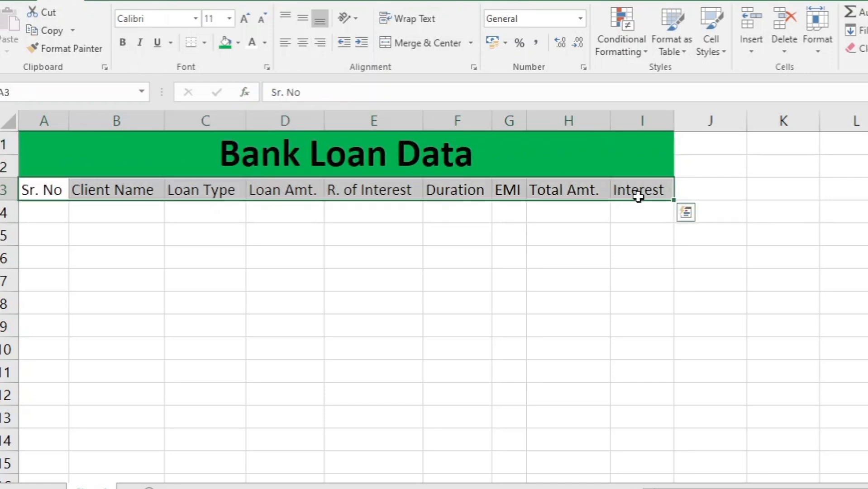
click(123, 42)
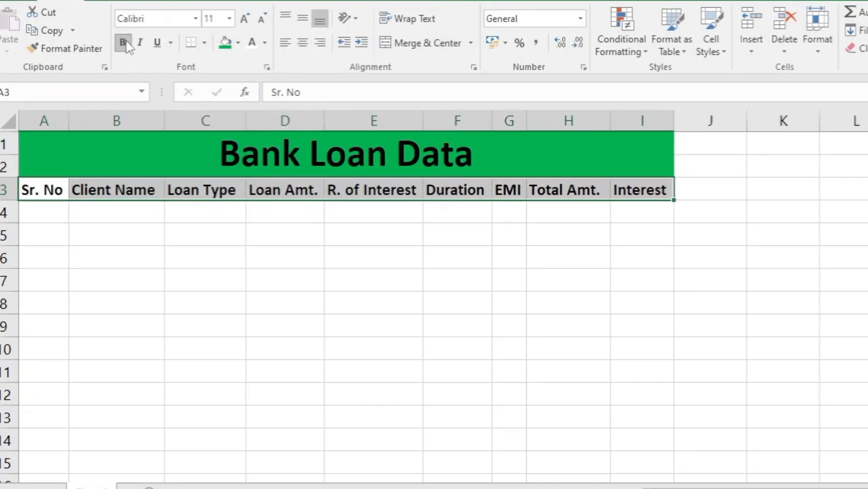
drag(45, 152, 451, 417)
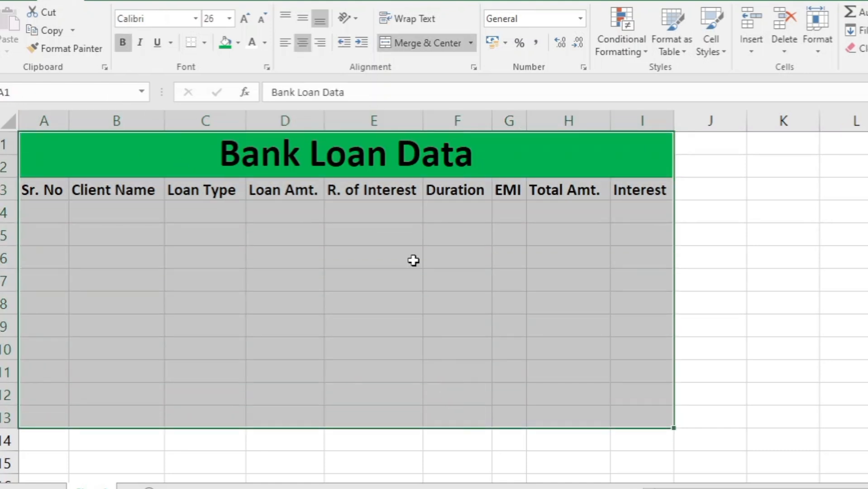
click(205, 42)
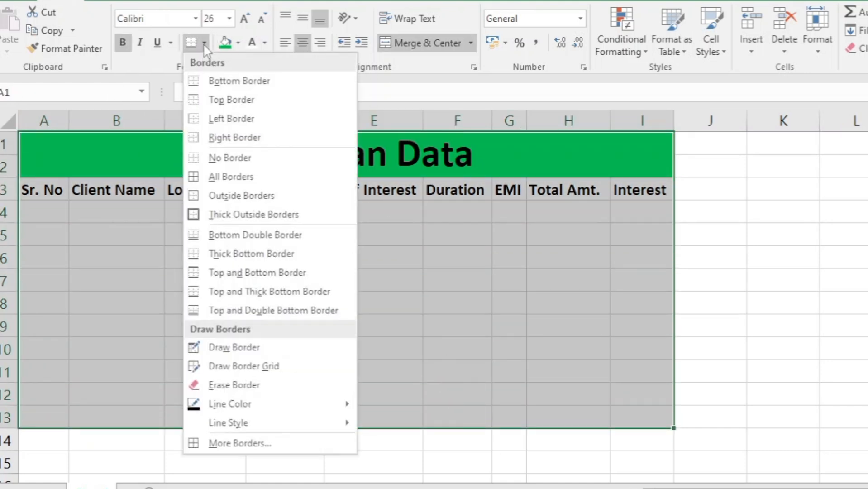
click(225, 176)
click(285, 302)
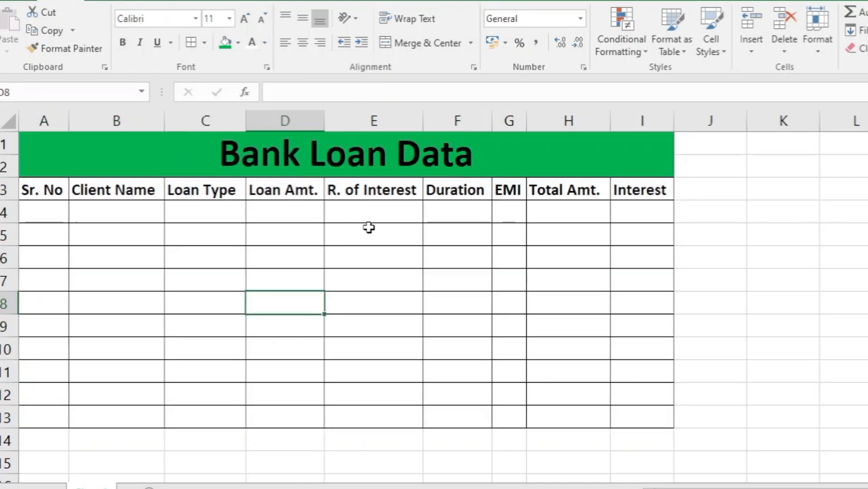
Fill the header cells A3:I3 with yellow and set their font to Bahnschrift Light SemiCondensed
drag(46, 192, 617, 189)
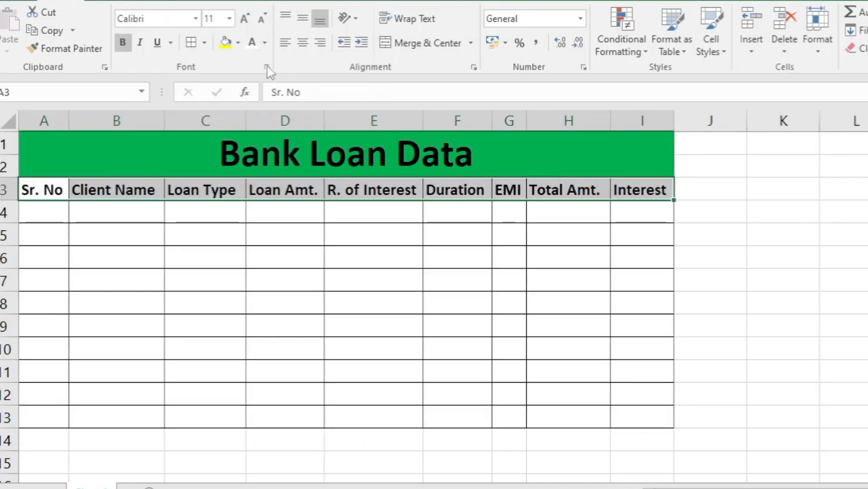
click(237, 43)
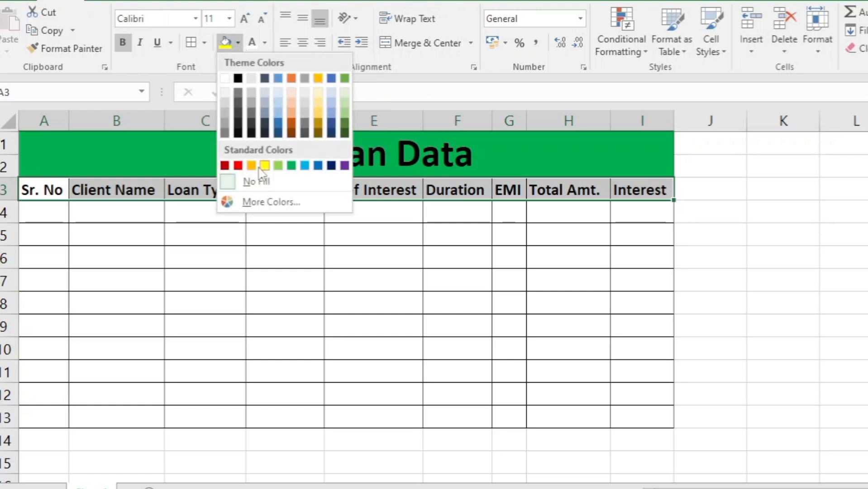
click(262, 166)
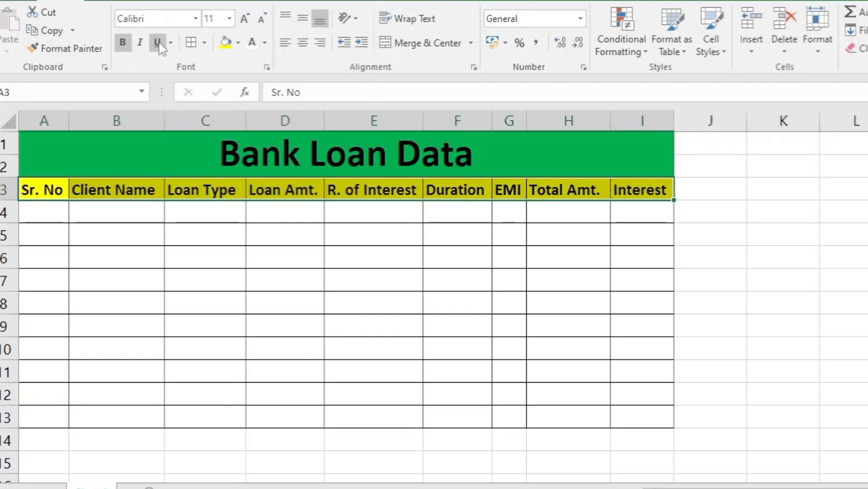
click(195, 19)
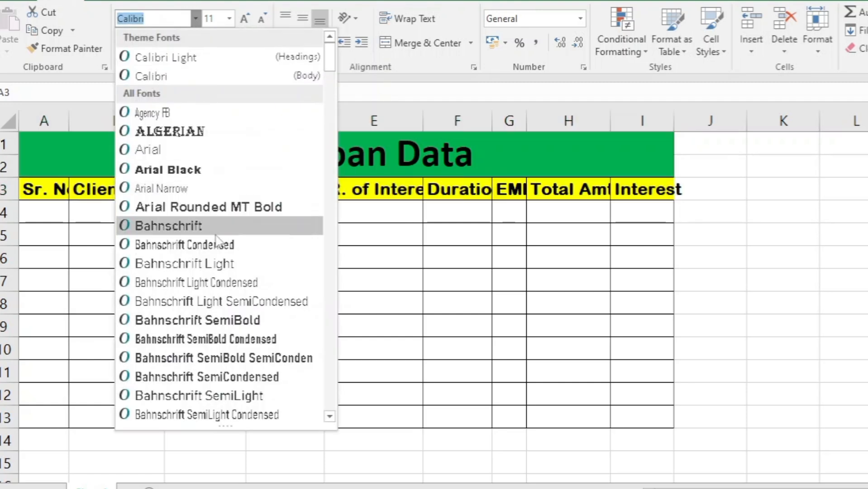
click(233, 302)
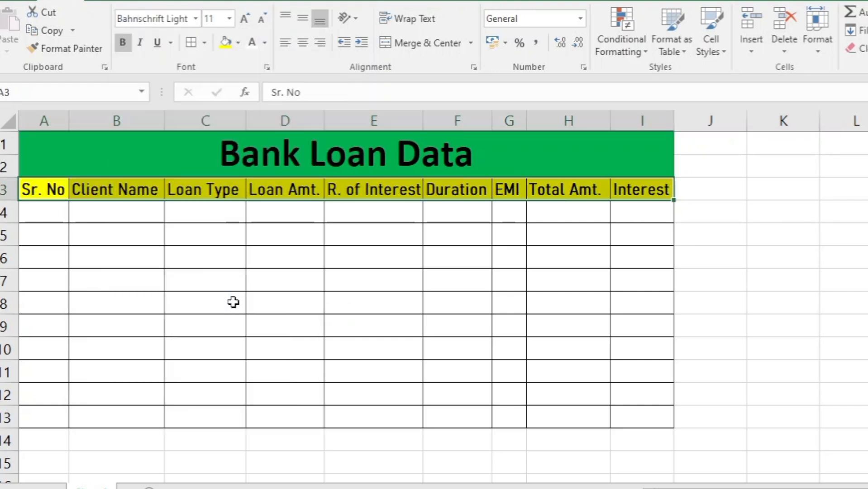
Change the font of the Bank Loan Data title to Bahnschrift SemiBold SemiCondensed
click(96, 151)
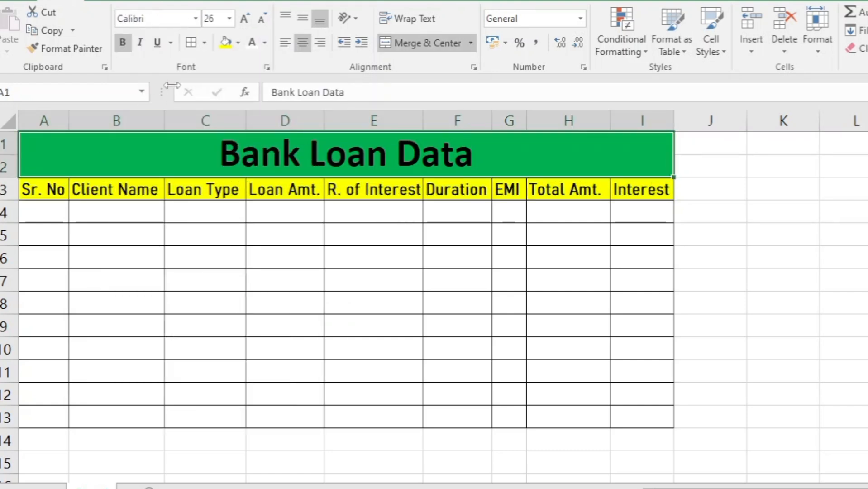
click(195, 19)
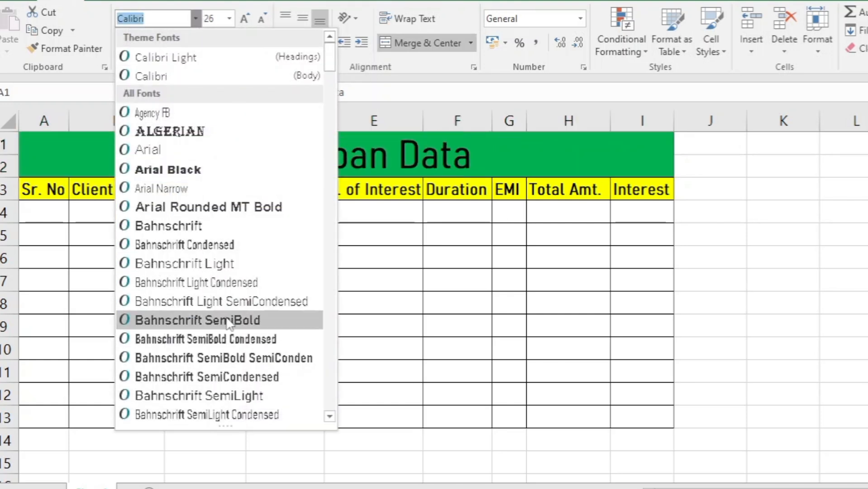
click(249, 359)
click(212, 225)
click(111, 272)
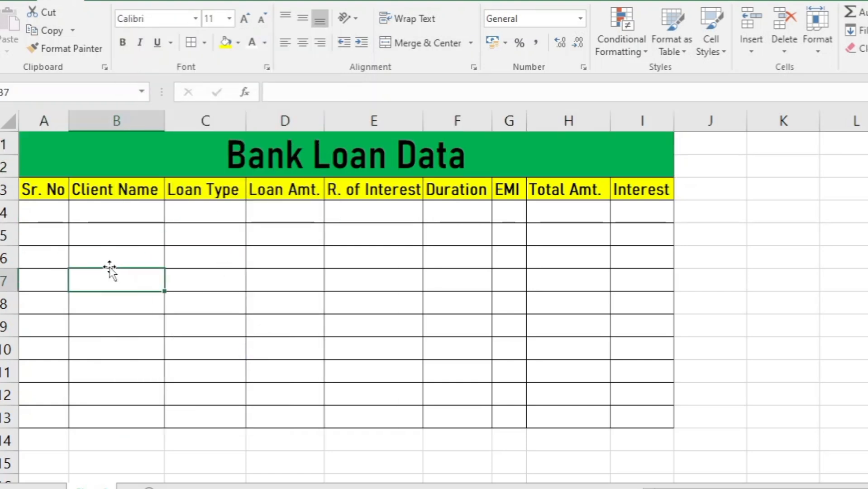
Enter 1 and 2 in A4 and A5 and extend the series down to 10 in A13
click(59, 215)
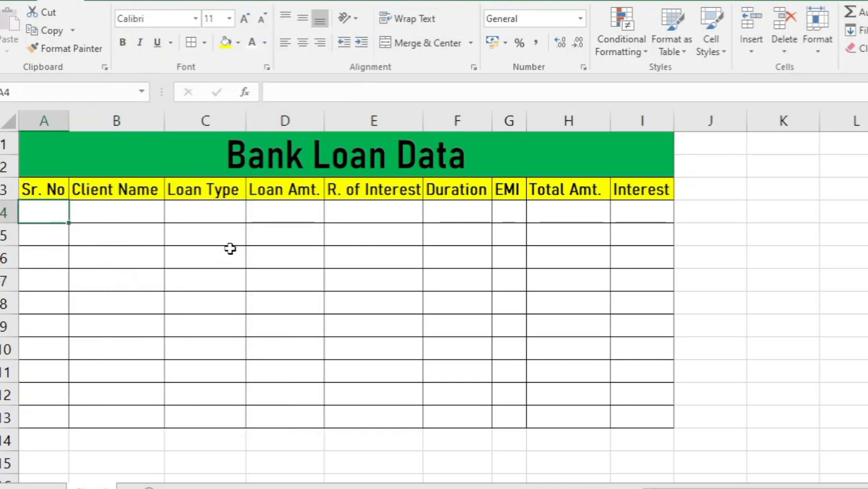
text(1)
key(Return)
text(2)
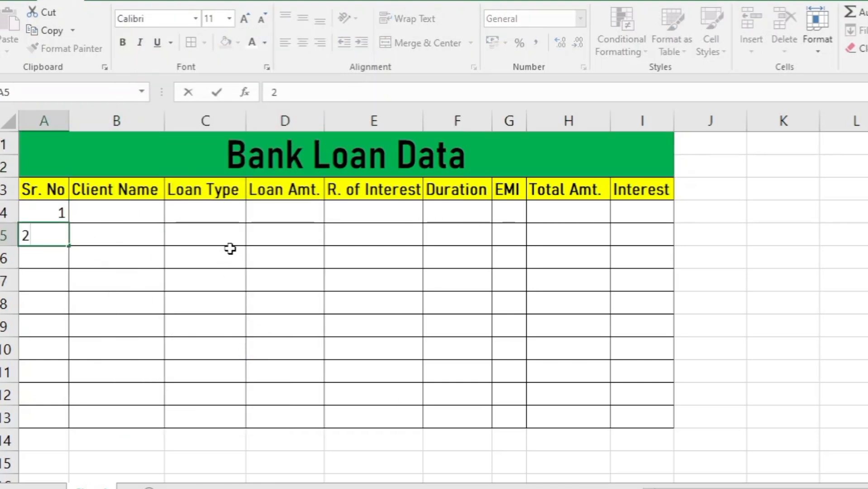
key(Return)
drag(57, 211, 70, 427)
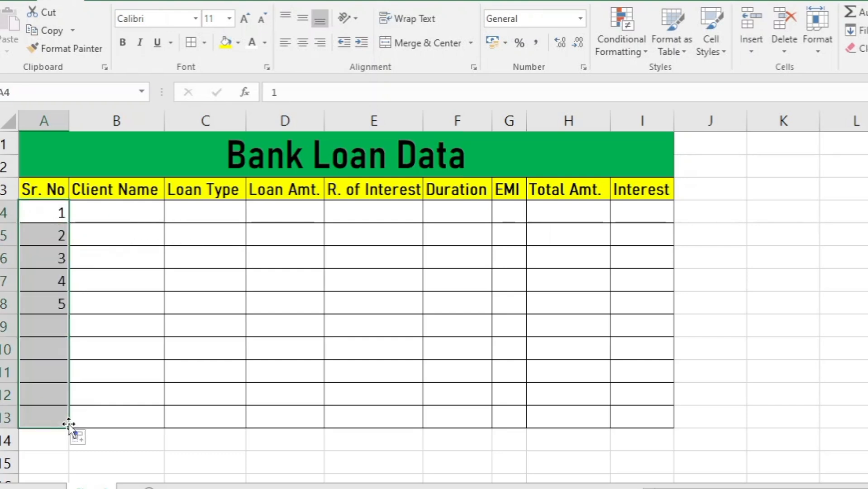
Copy the ten client names in B4:B13 of the completed loan sheet into the Client Name column from B4
click(106, 209)
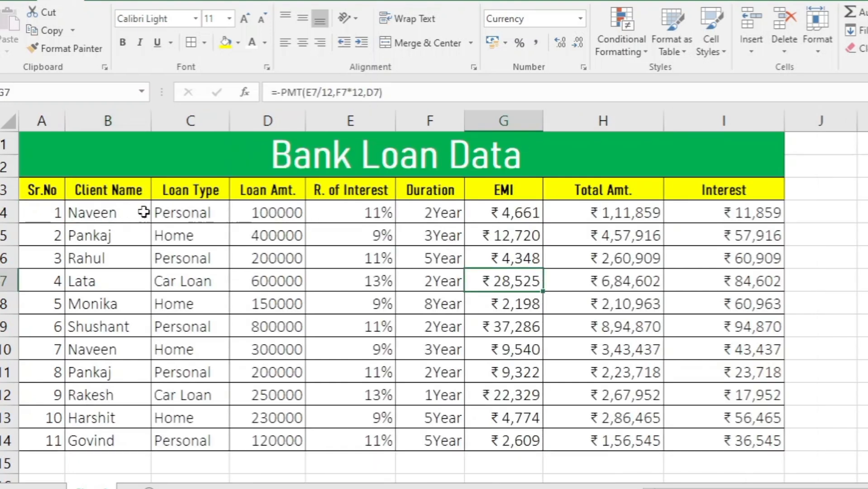
click(119, 212)
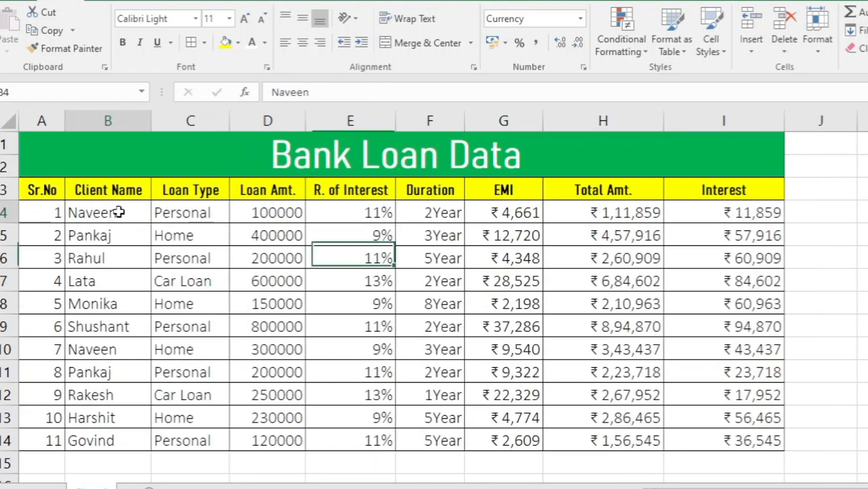
drag(119, 212, 125, 417)
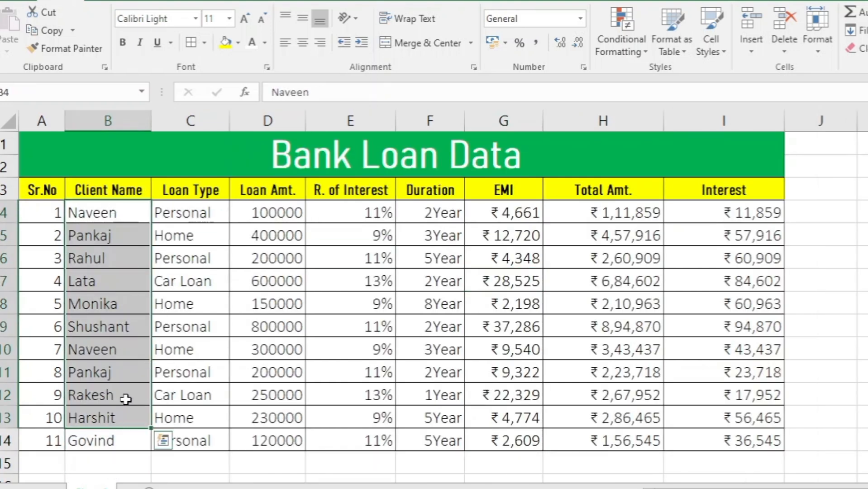
key(ctrl+c)
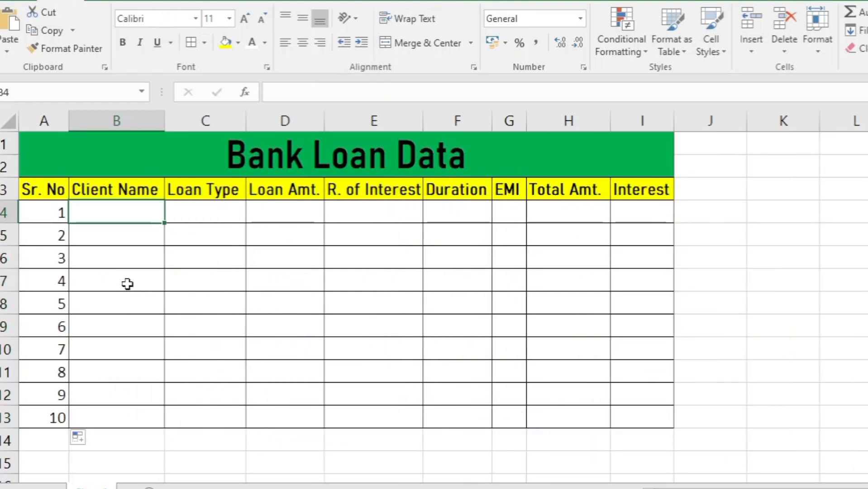
key(ctrl+v)
click(240, 258)
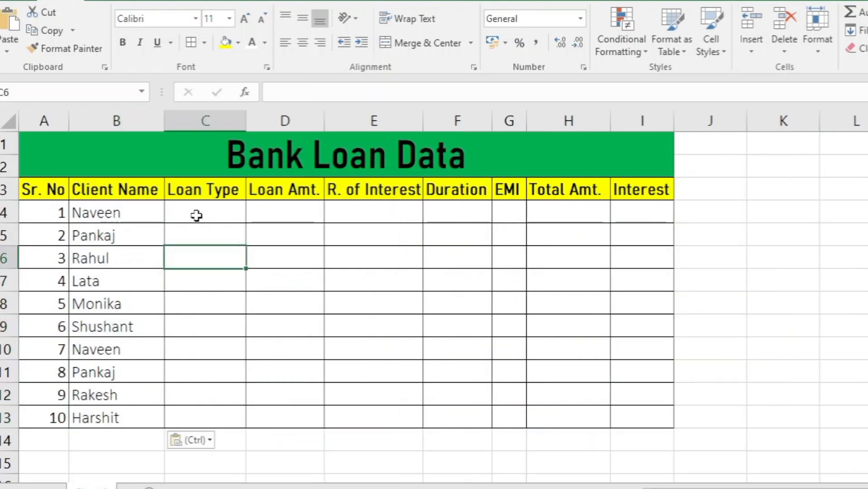
Enter the loan types Personal, Home and Car Loan in cells C4 to C6
click(195, 215)
click(128, 216)
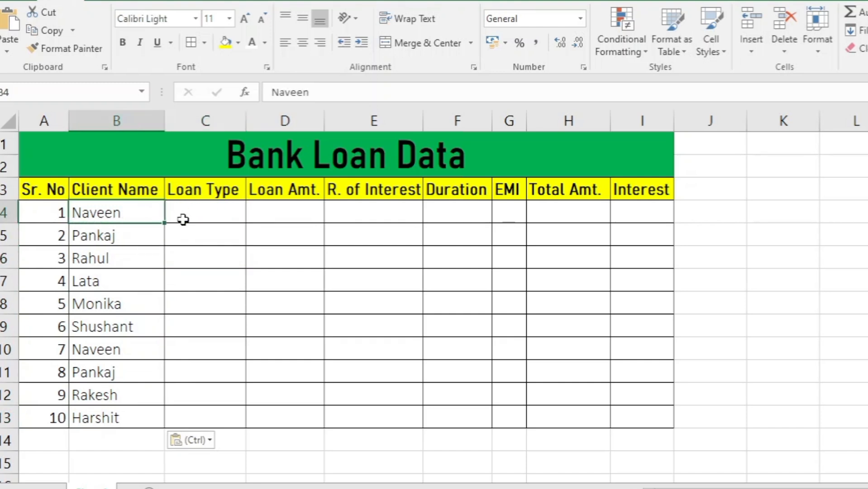
click(214, 219)
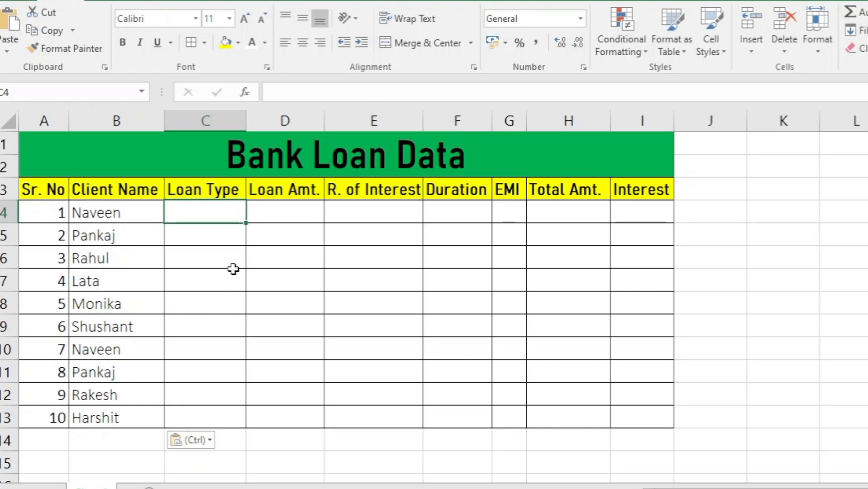
key(Escape)
text(P)
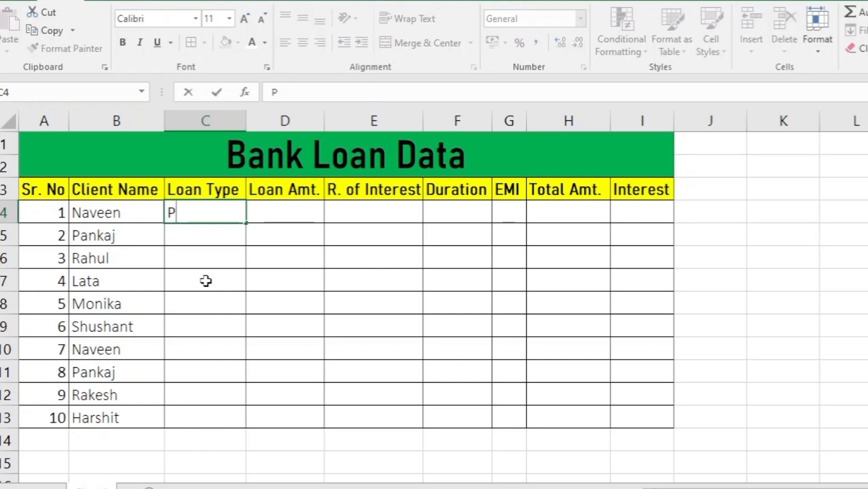
text(ersonal)
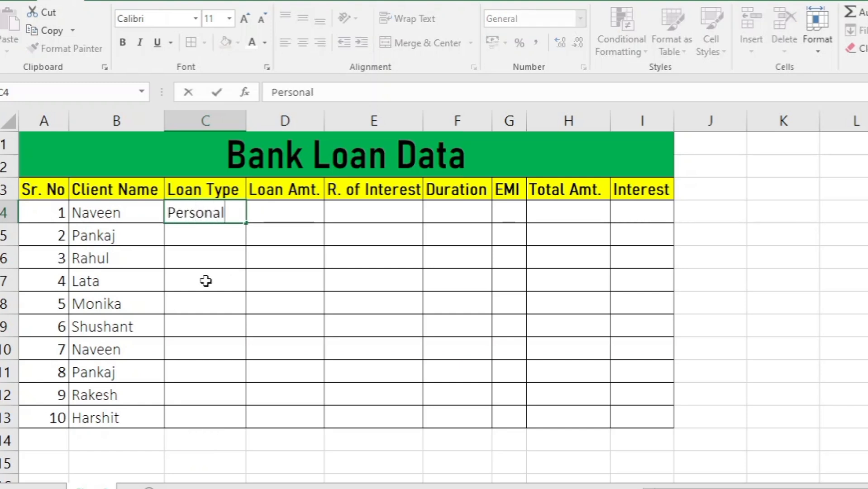
key(Return)
text(Home)
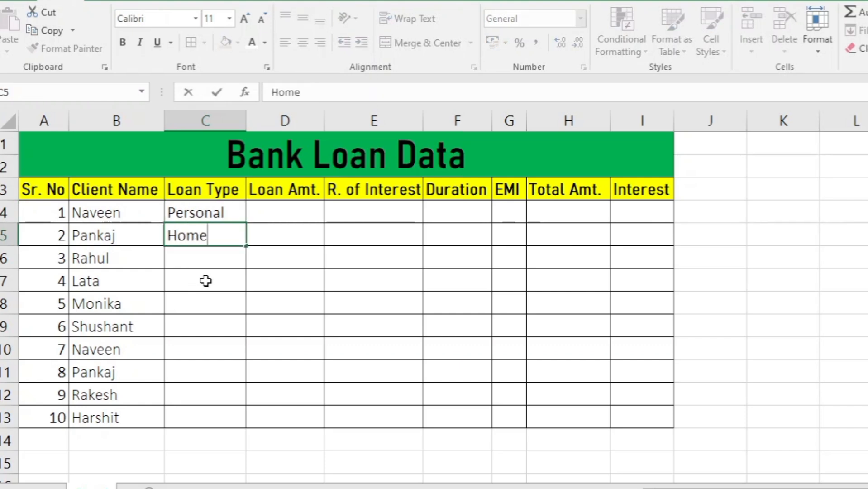
key(Return)
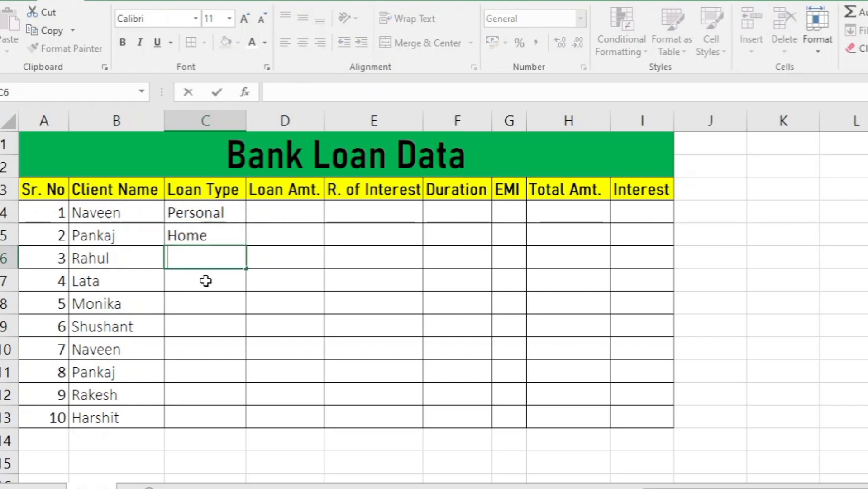
text(Car Loan)
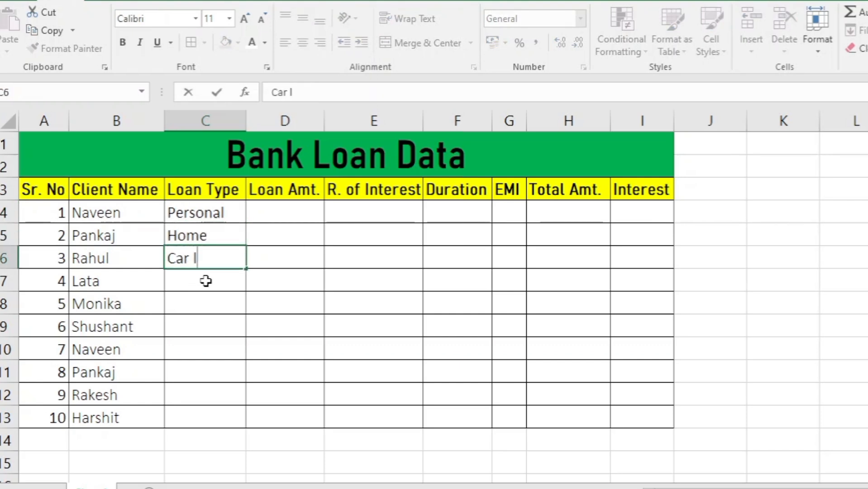
key(ctrl+Return)
key(Return)
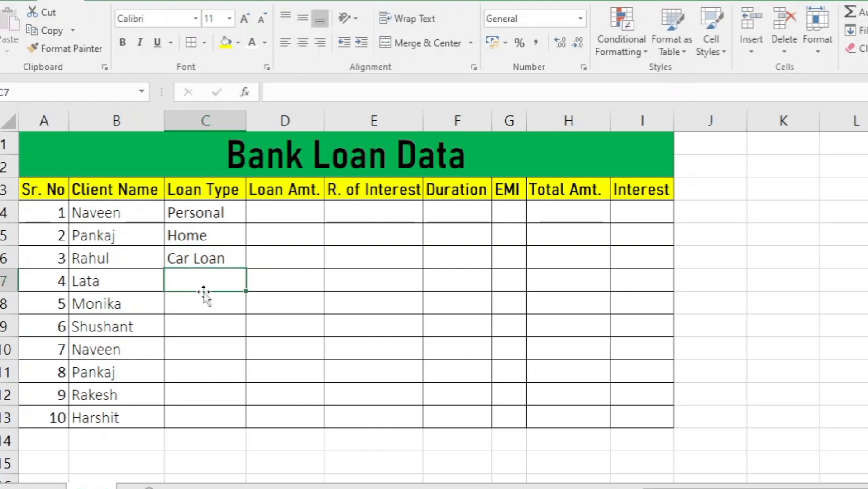
Fill C7:C13 with loan types in the repeating order Personal, Car Loan, Home, and select D4 under Loan Amt
text(personal)
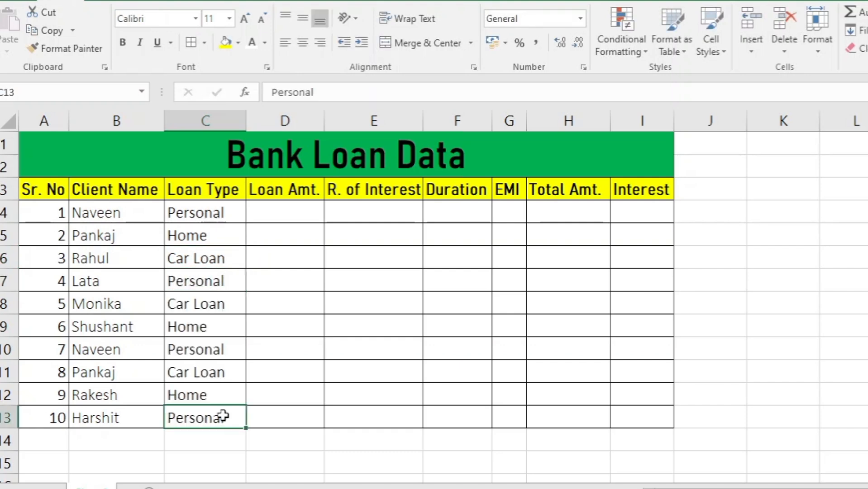
click(302, 211)
click(290, 205)
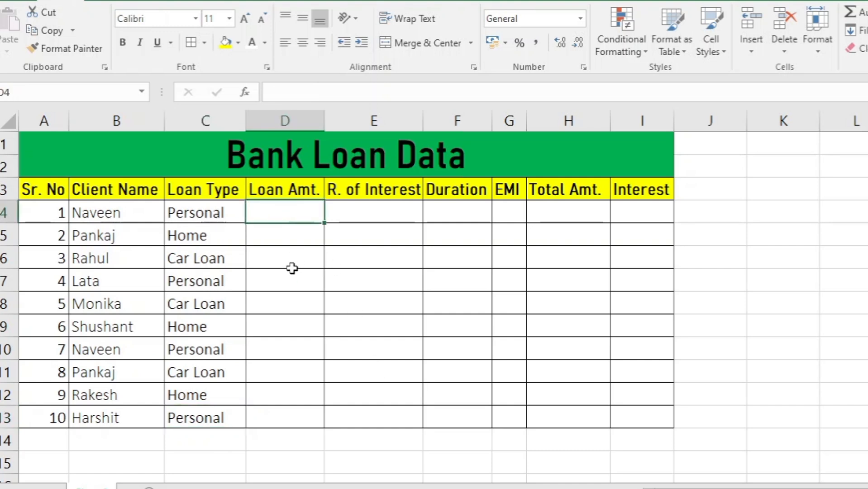
Enter the loan amounts 200000 in D4 and 400000 in D5
text(2)
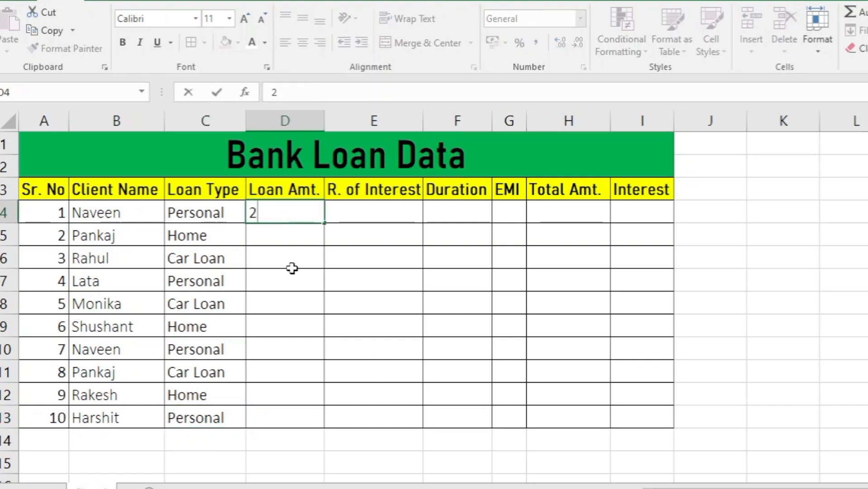
text(00000)
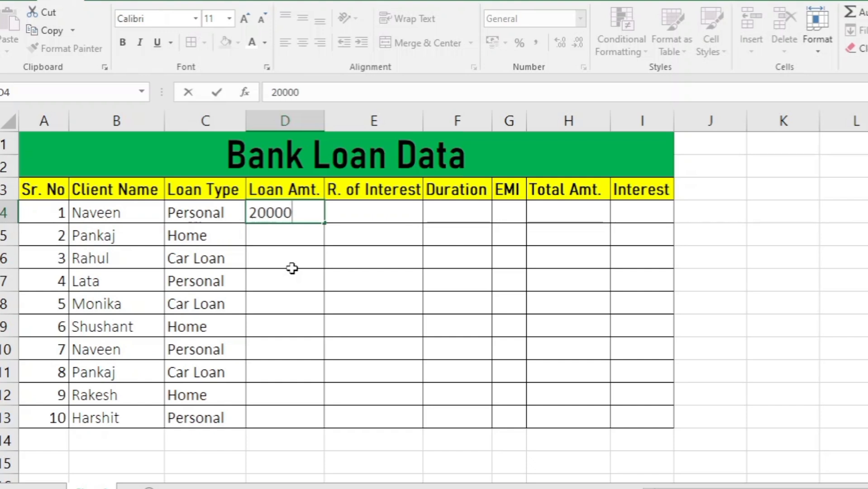
key(Return)
text(4000)
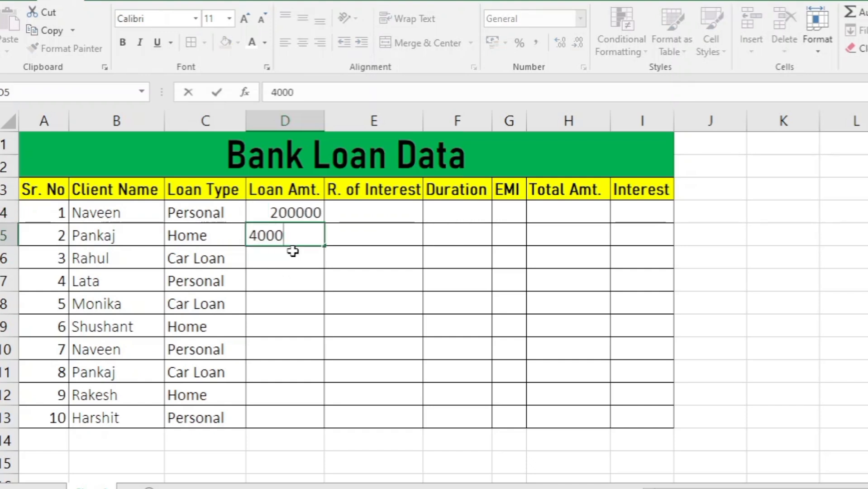
text(00.)
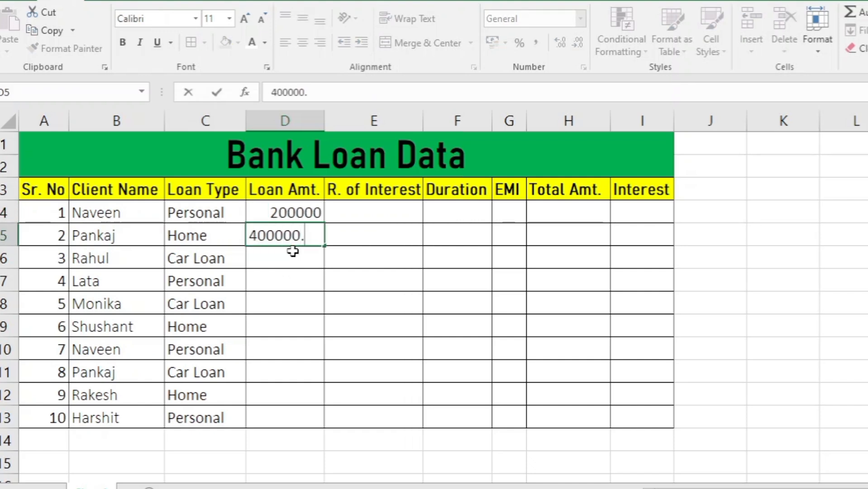
key(BackSpace)
key(Return)
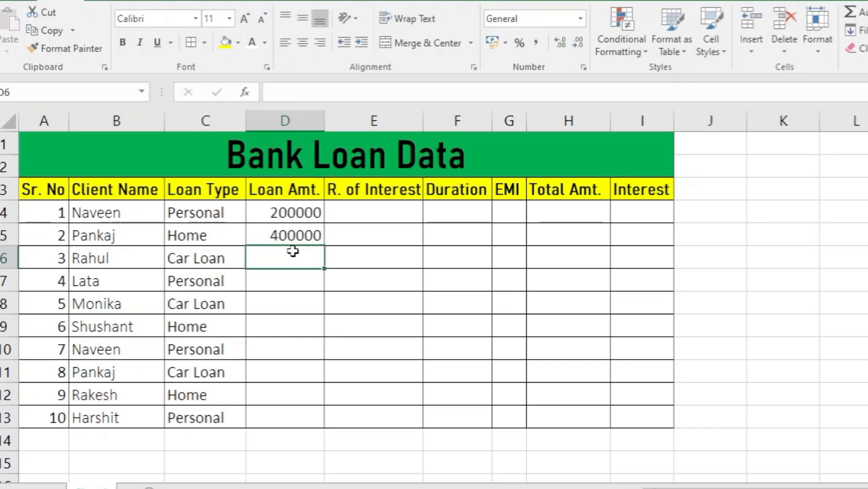
Fill D6:D13 with the loan amounts 800000, 200000, 300000, 120000, 150000, 160000, 500000 and 165000
text(8000)
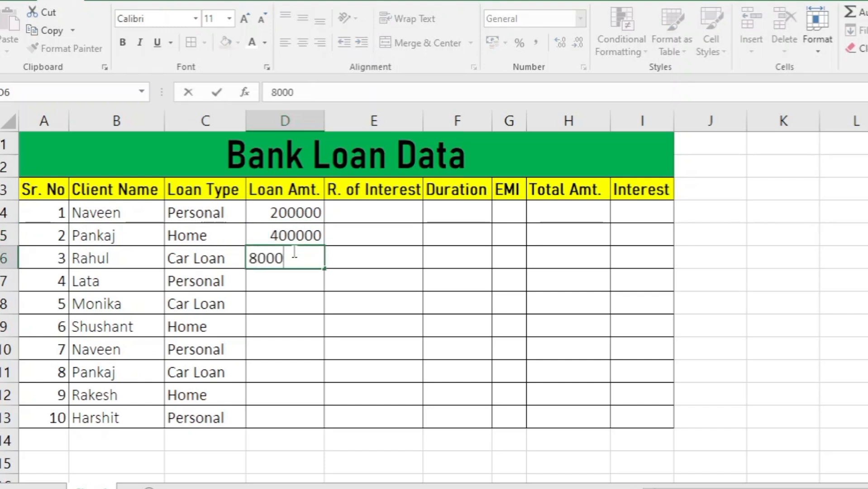
text(00)
key(Return)
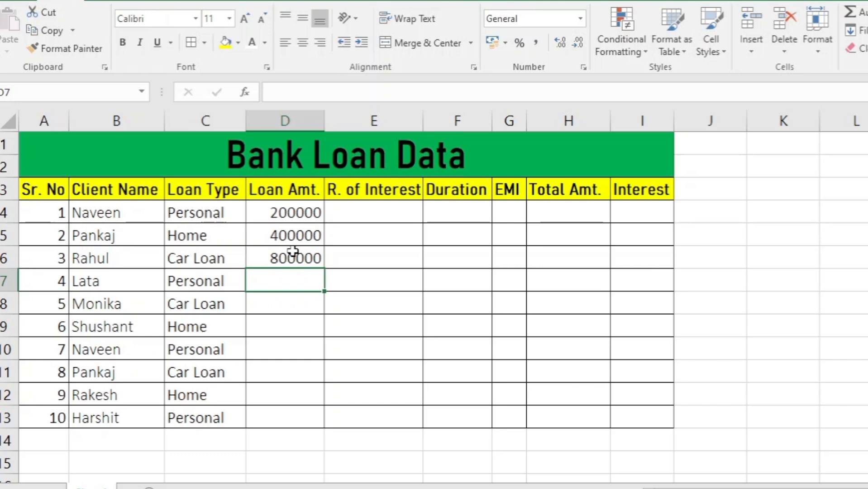
text(20000)
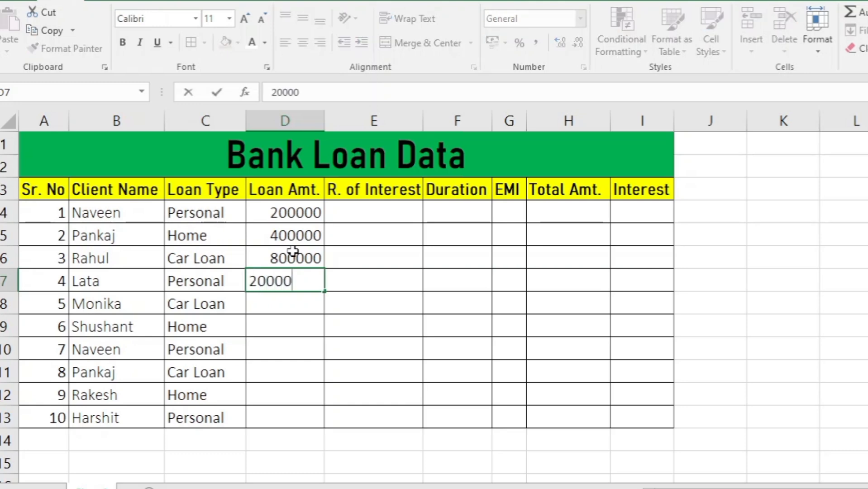
key(Return)
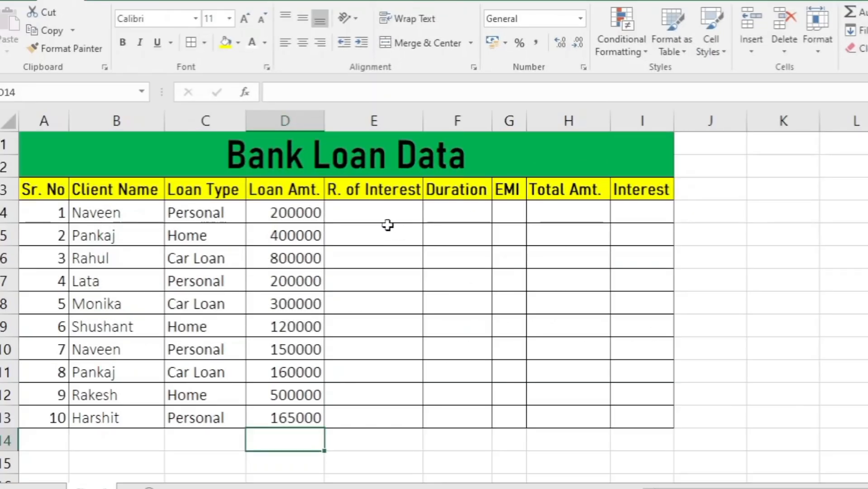
click(387, 214)
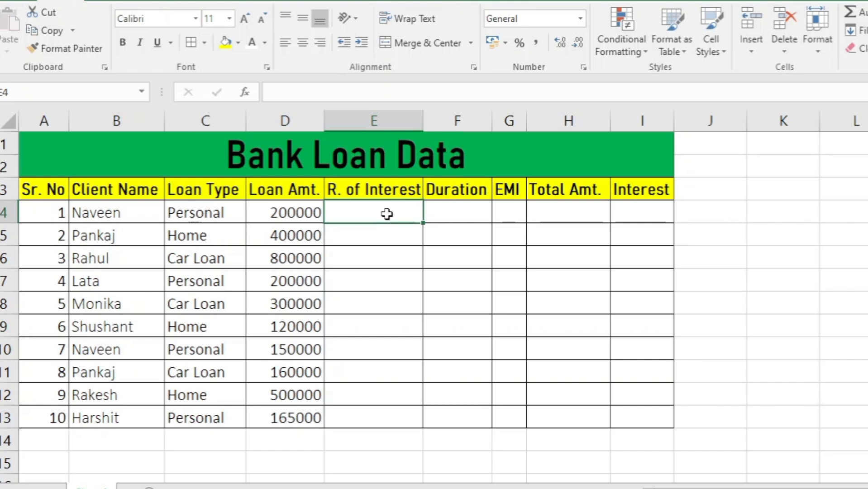
text(11)
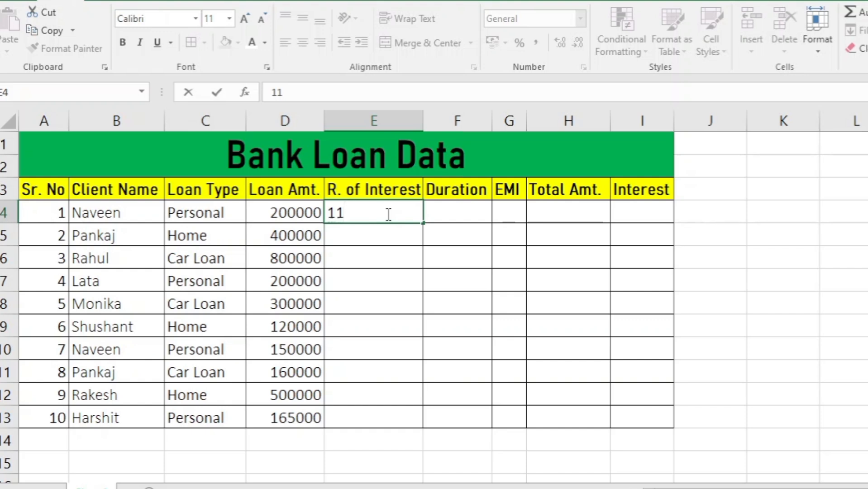
key(BackSpace)
key(BackSpace)
click(387, 252)
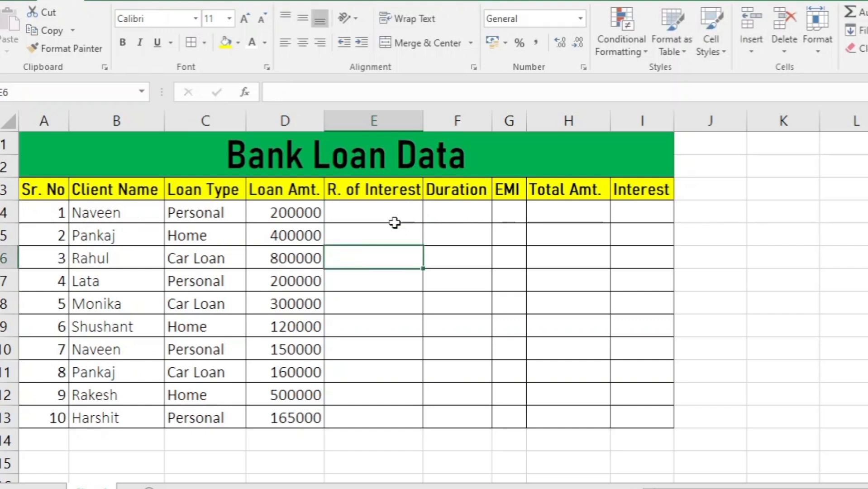
Apply the custom number format #% to the R. of Interest cells E4:E13
drag(394, 223, 395, 423)
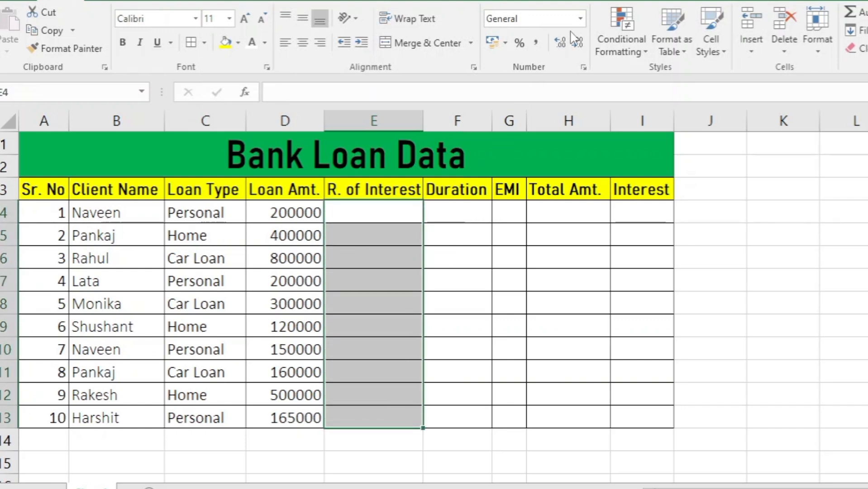
click(584, 67)
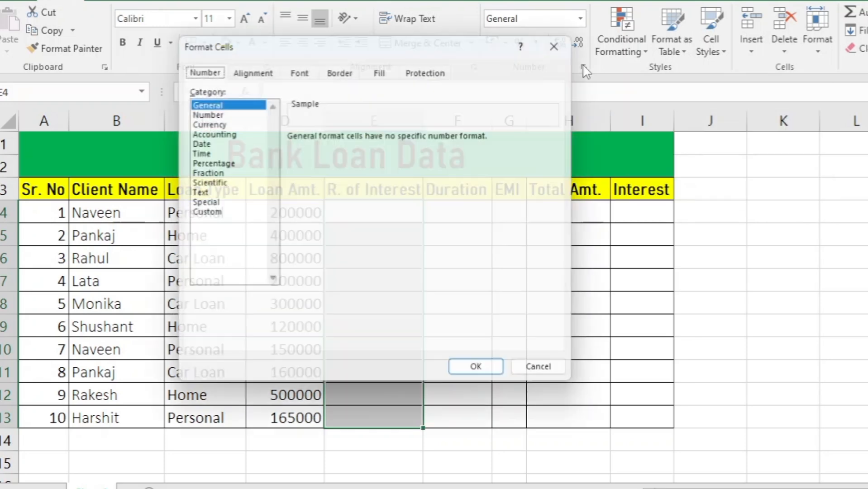
click(213, 213)
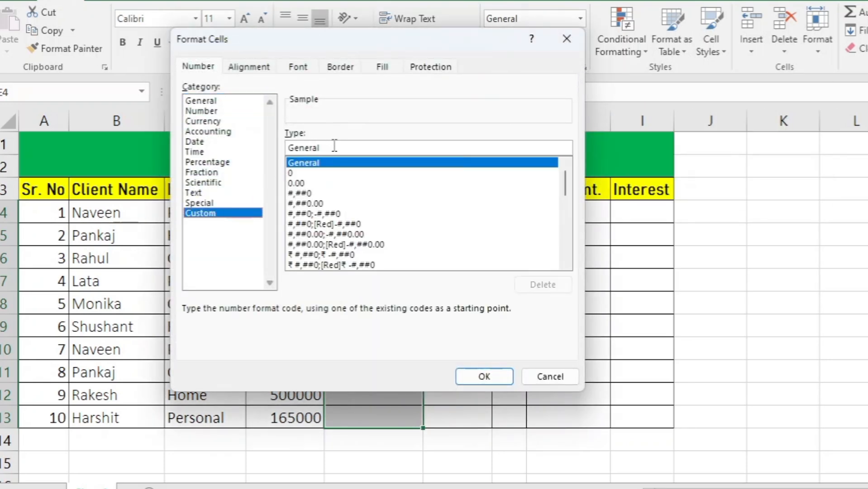
drag(334, 146, 283, 146)
key(BackSpace)
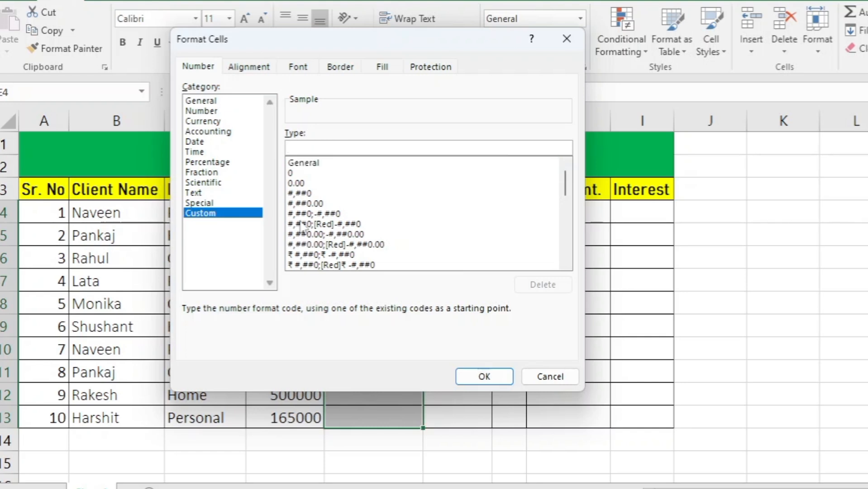
text(#%)
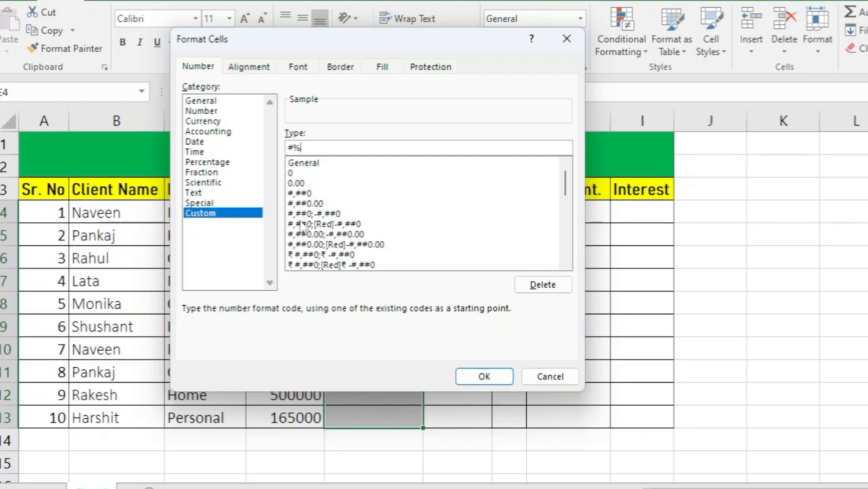
click(483, 376)
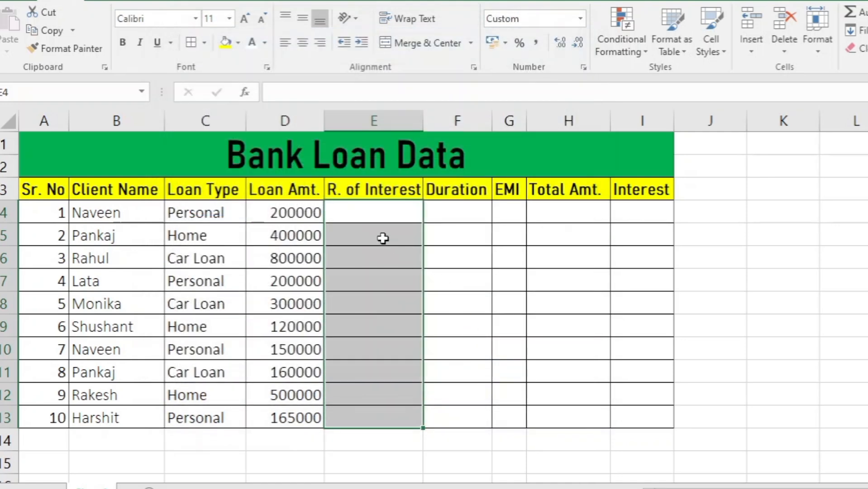
Enter the interest rates 11%, 9% and 13% in cells E4 to E6
click(372, 211)
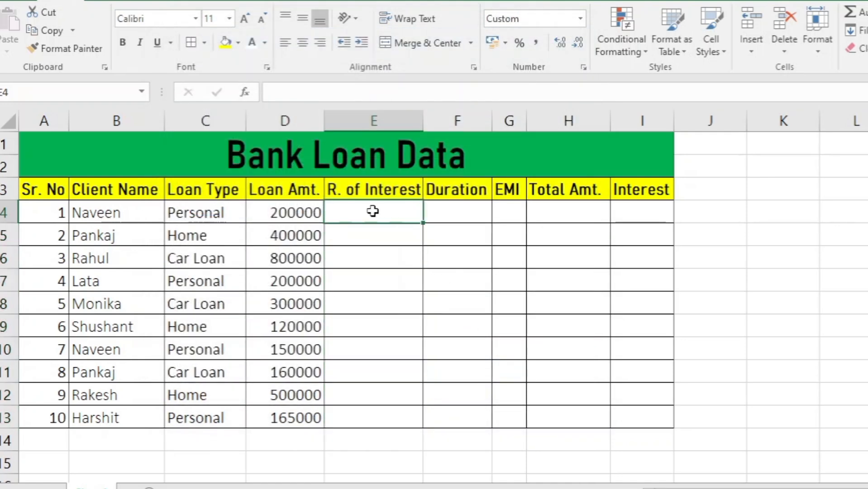
text(11)
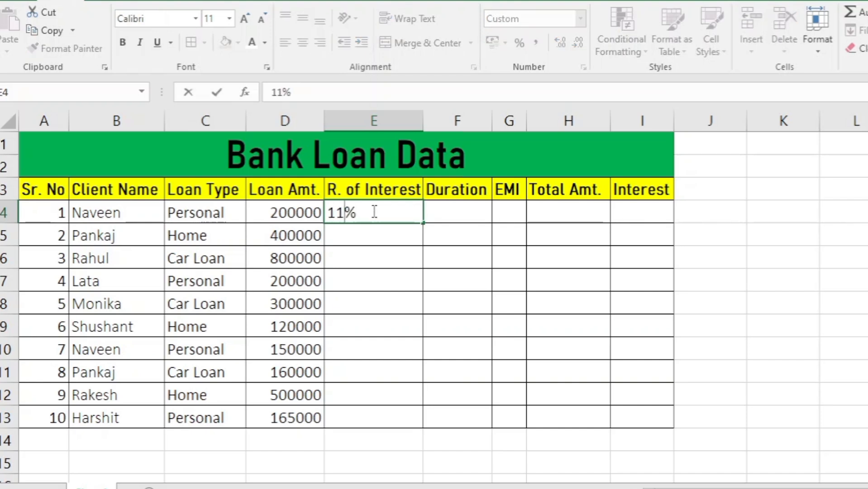
key(Return)
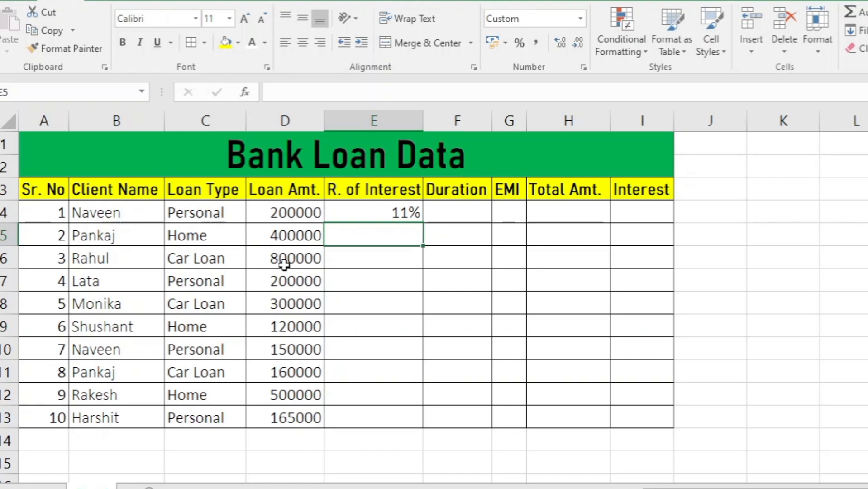
text(9%)
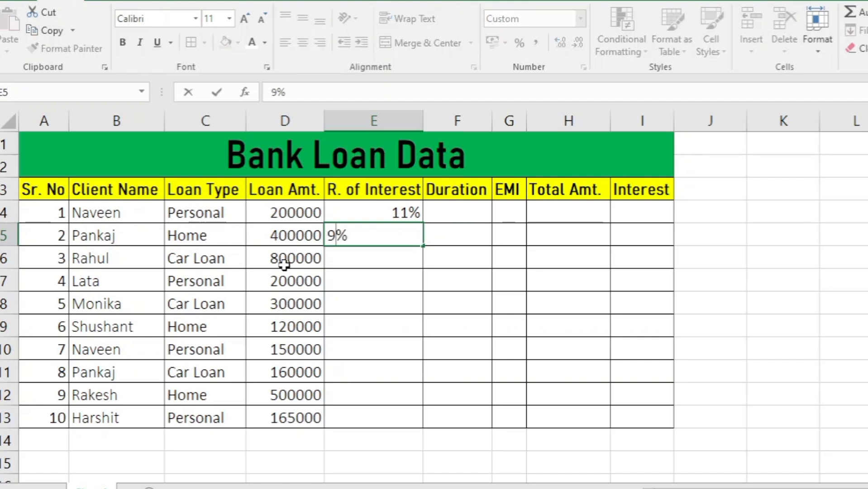
key(Return)
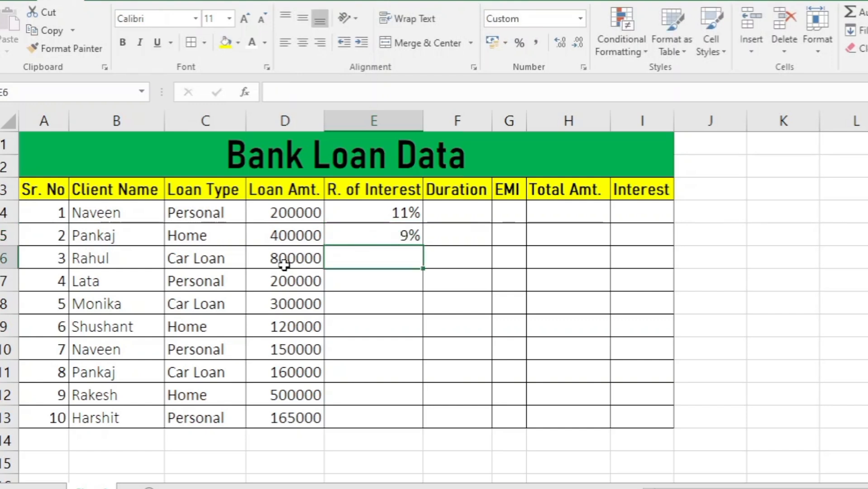
text(13)
key(Return)
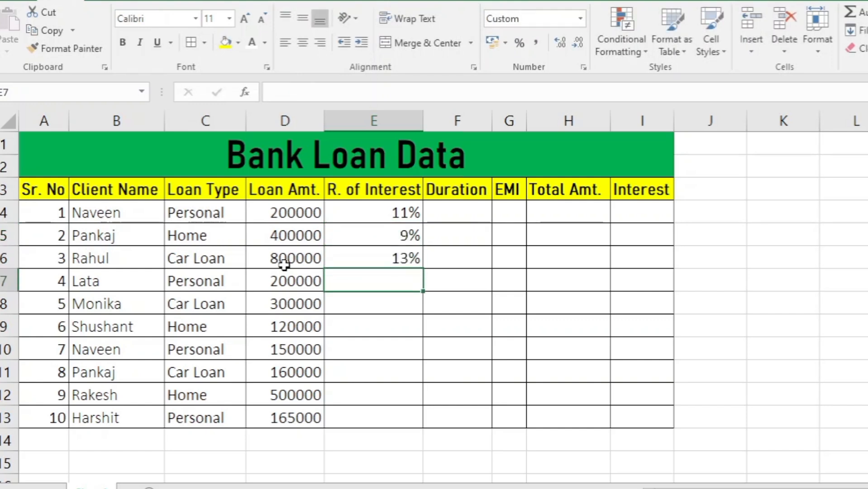
Fill E7:E13 with the interest rates 11%, 9%, 9%, 11%, 13%, 9% and 11%
text(11)
key(Return)
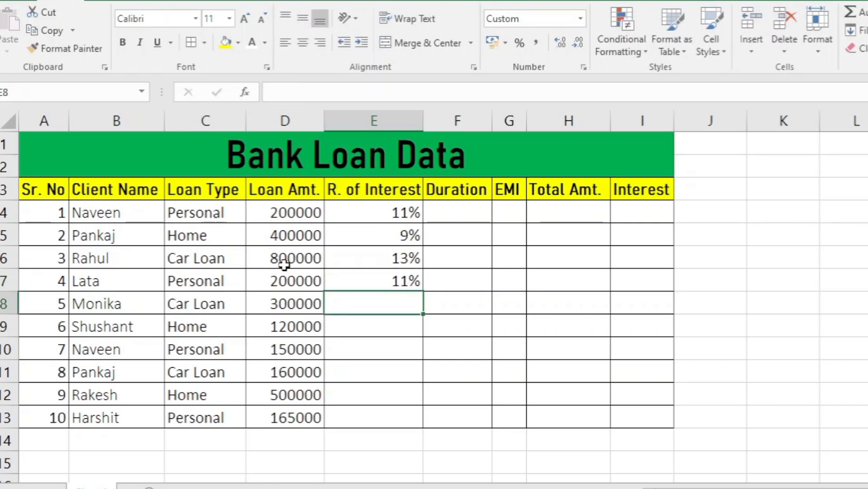
text(9)
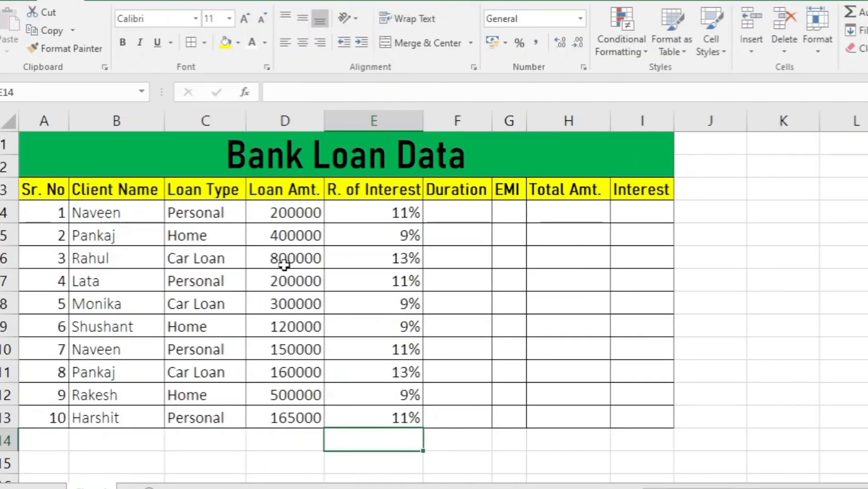
click(451, 212)
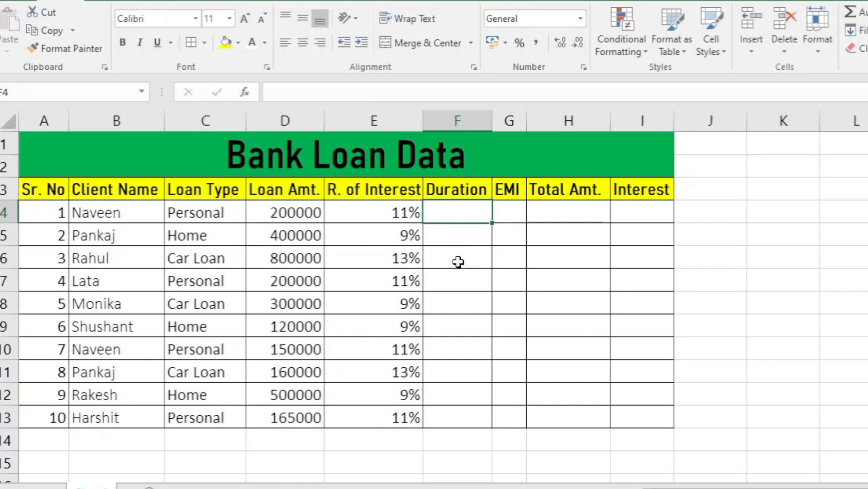
text(5)
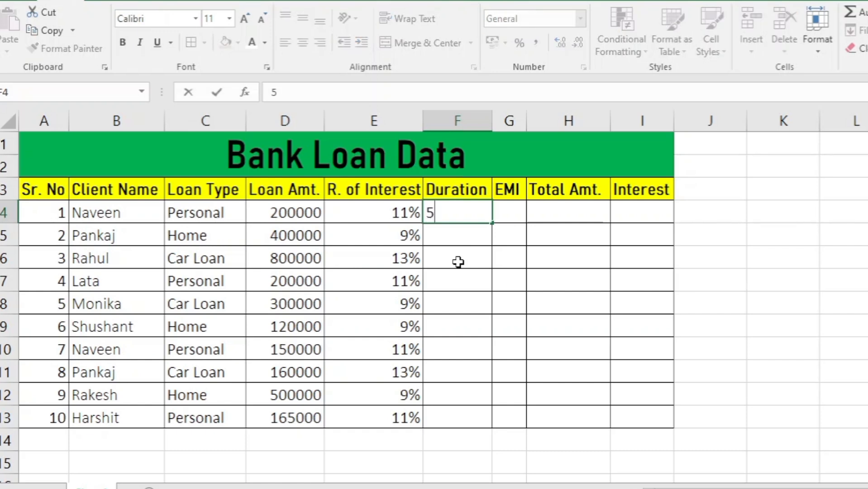
click(458, 261)
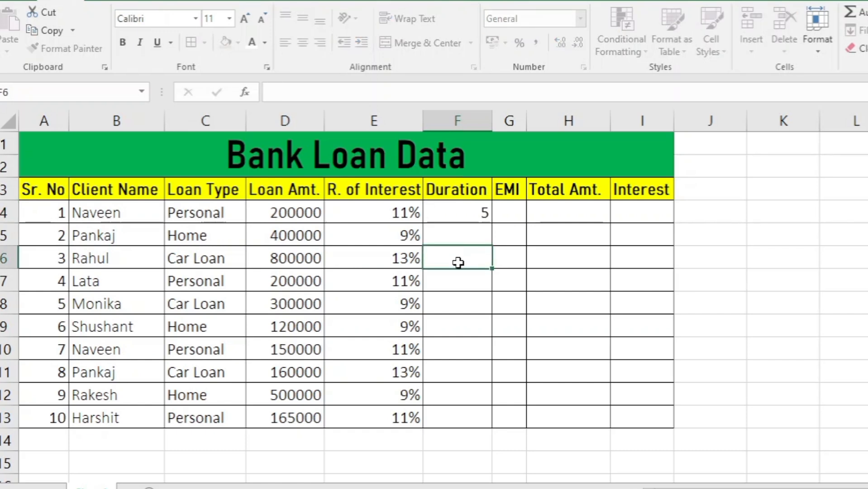
click(463, 210)
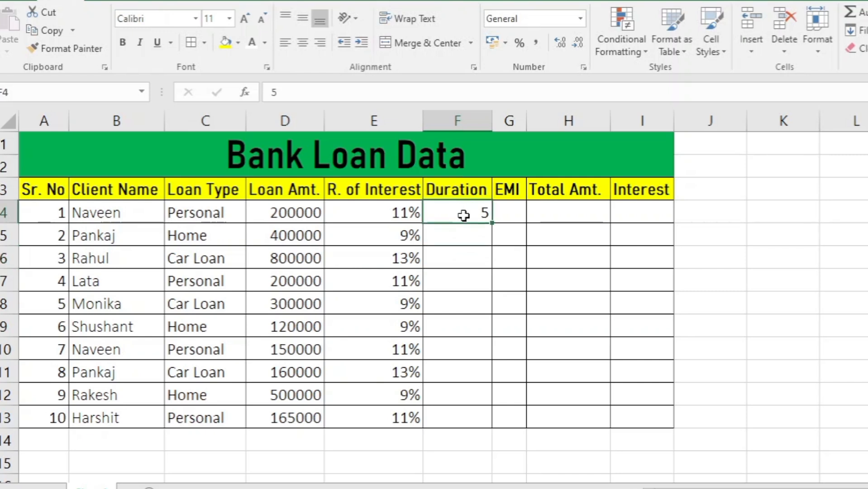
key(BackSpace)
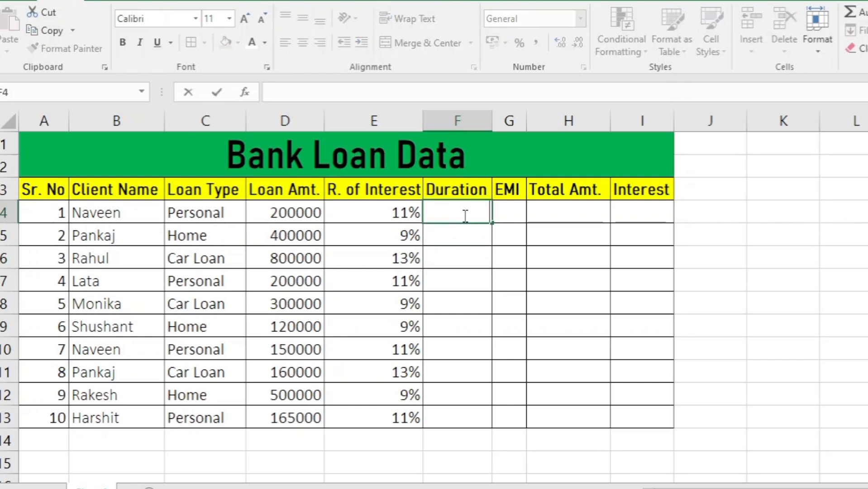
key(Return)
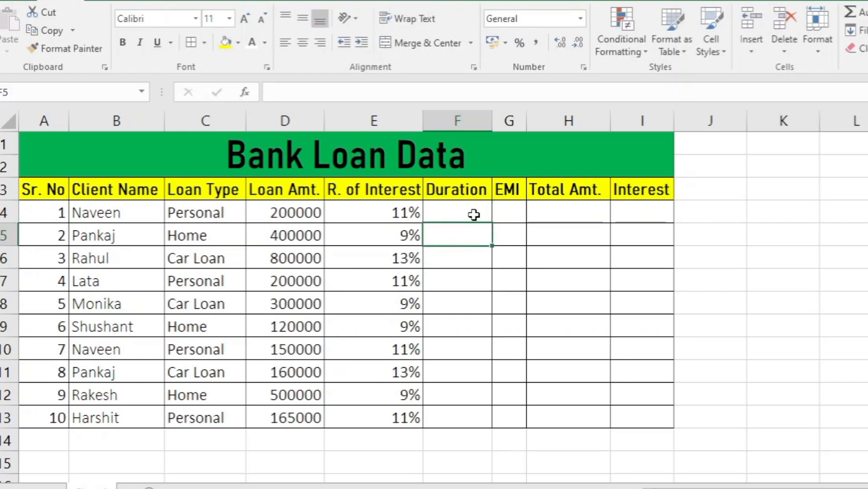
Apply the custom number format ##"Year" to the Duration cells F4:F13
click(474, 213)
drag(474, 212, 461, 421)
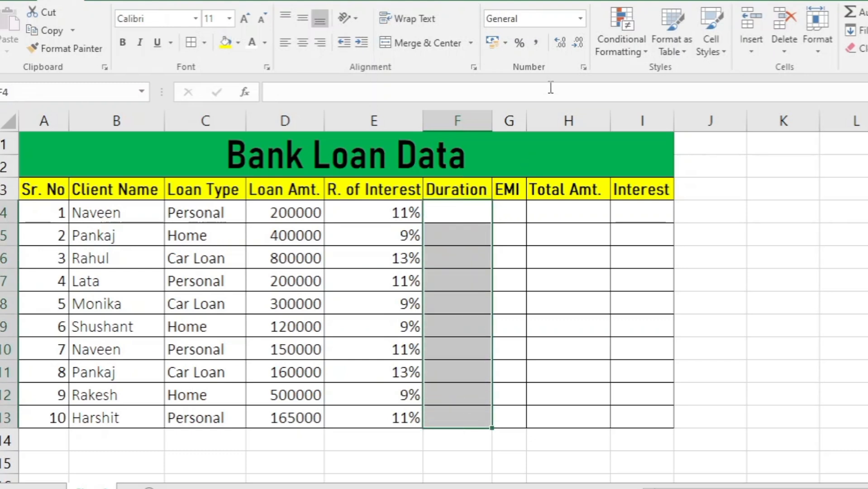
click(584, 68)
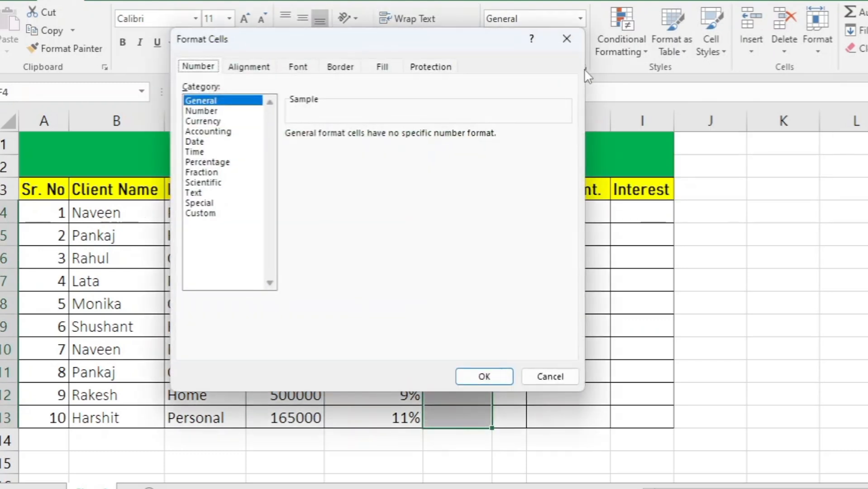
click(198, 215)
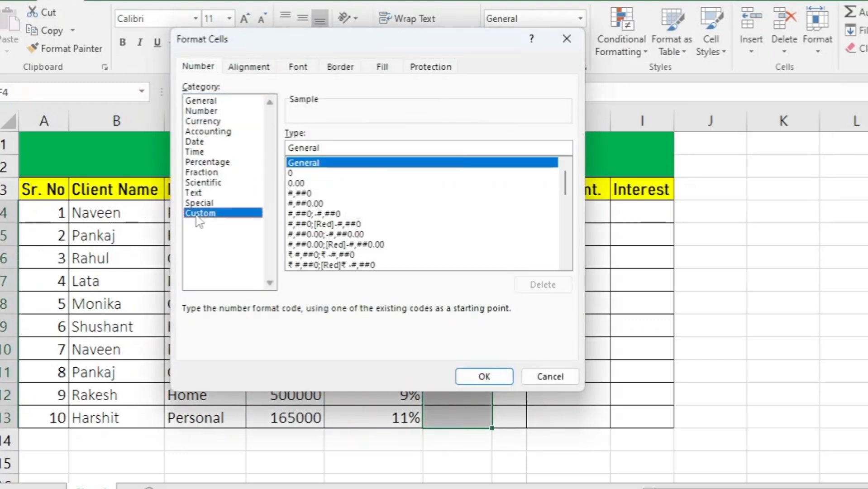
drag(351, 147, 274, 145)
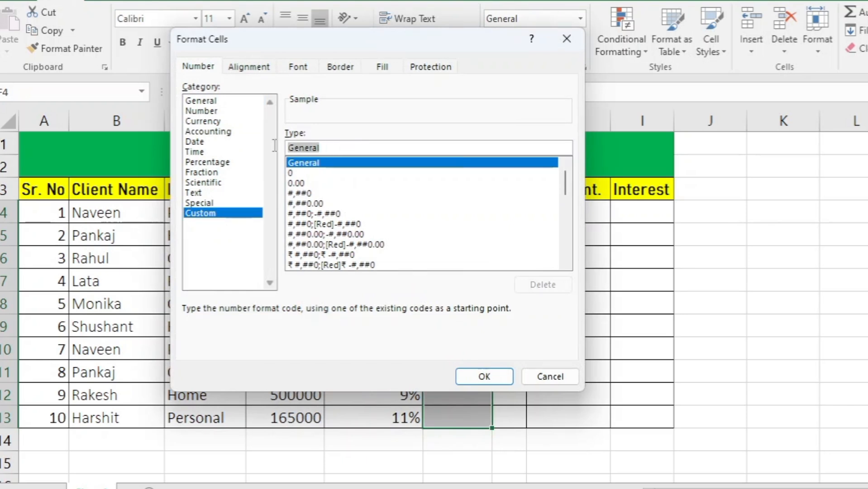
key(BackSpace)
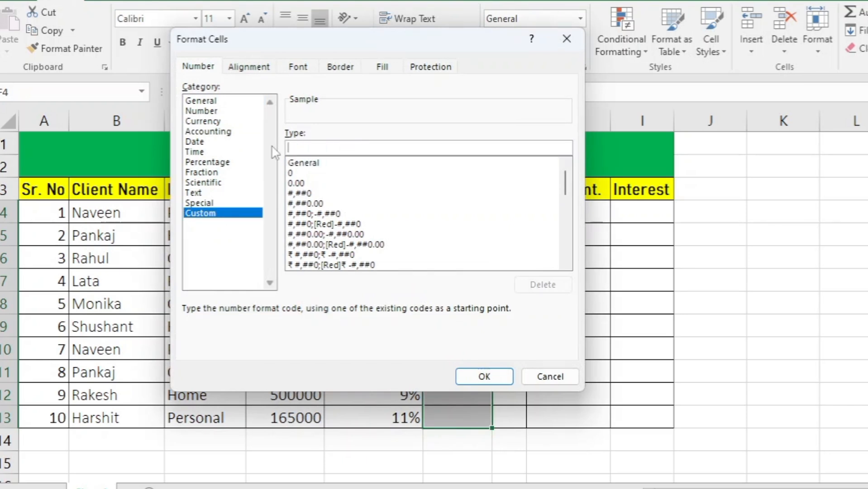
text(##)
text("Year)
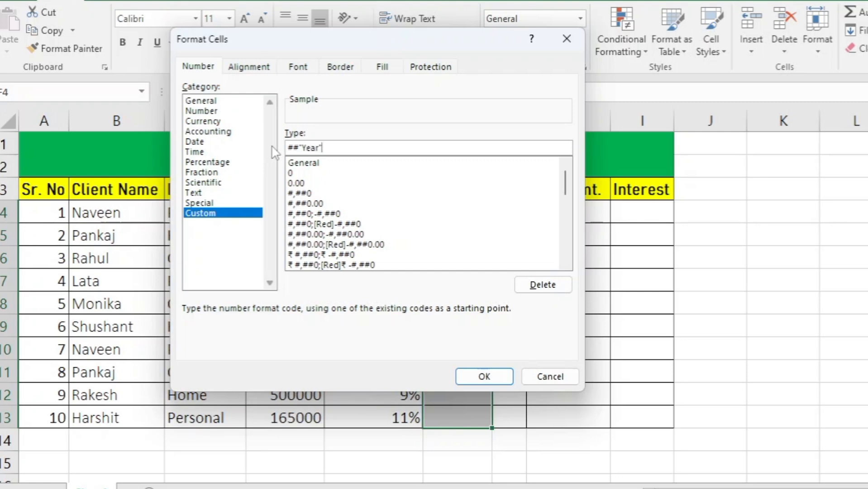
click(484, 376)
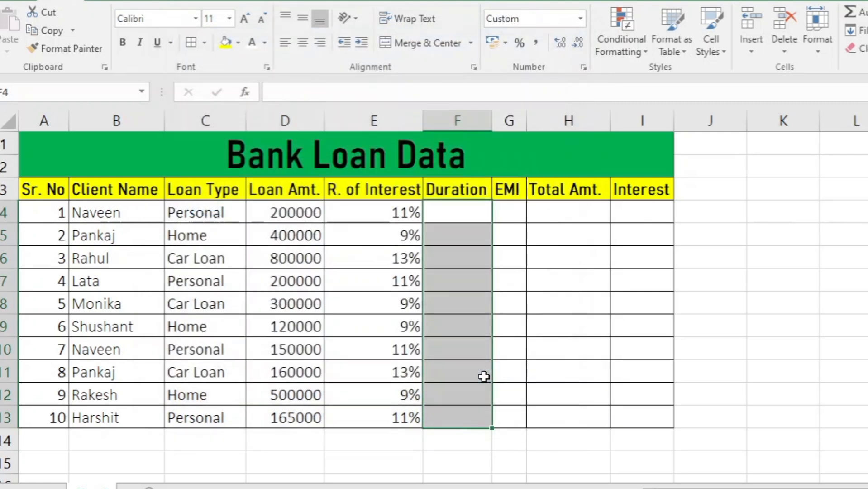
Fill F4:F13 with the loan durations 2, 5, 3, 2, 1, 2, 6, 9, 2 and 5
click(477, 219)
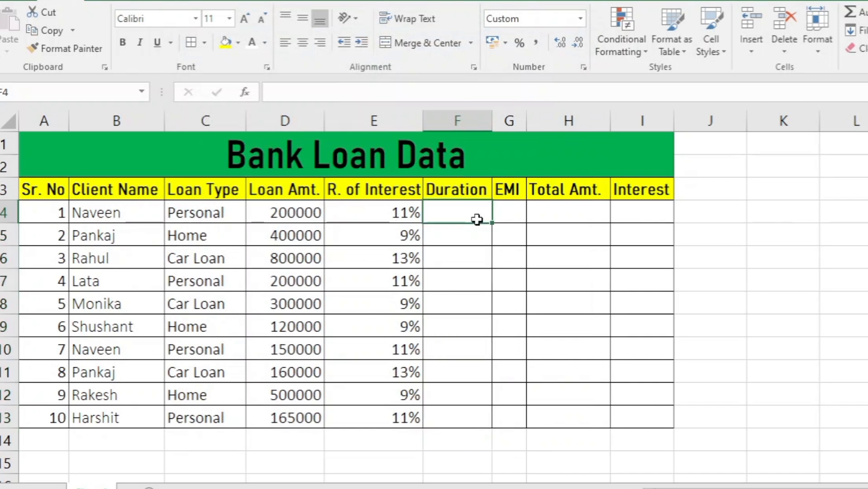
text(2)
key(Return)
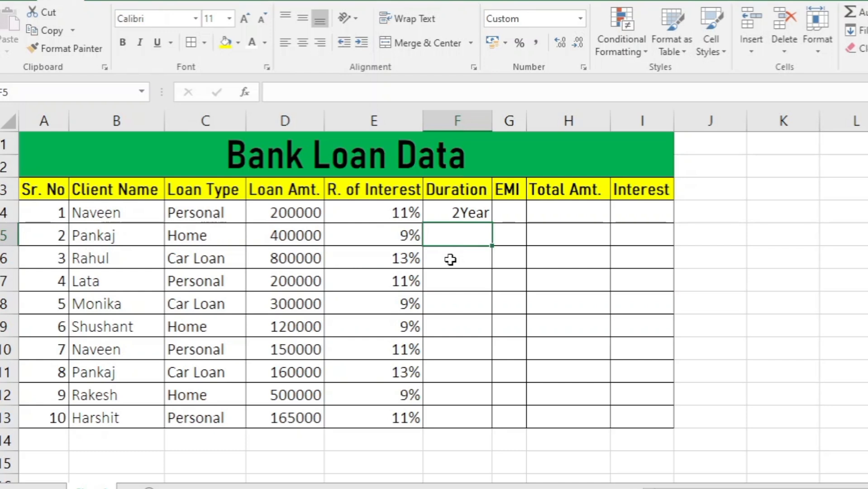
text(5)
key(Return)
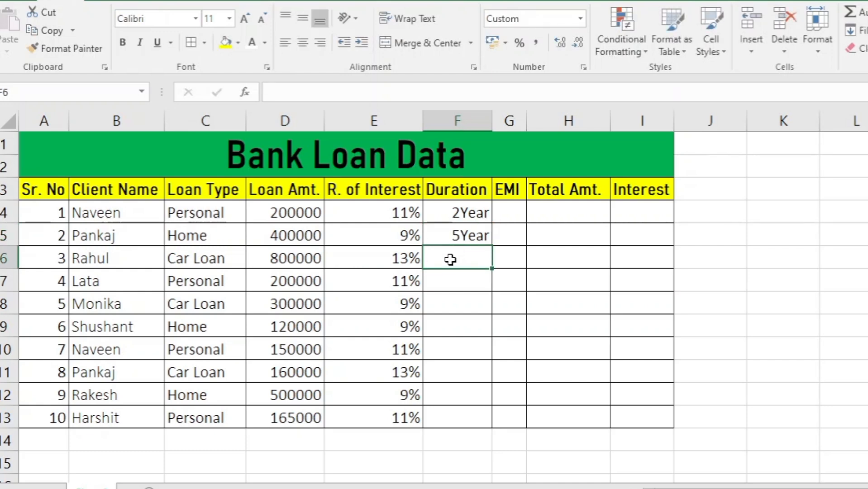
text(3)
key(Return)
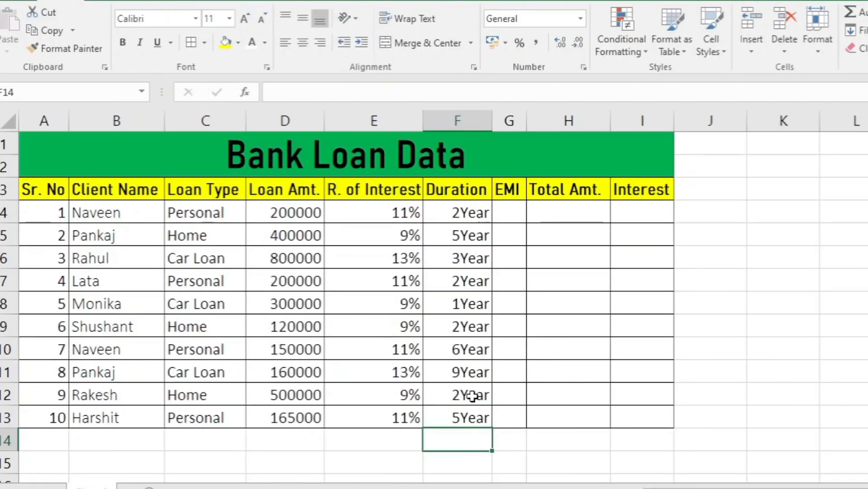
Enter the monthly payment formula =PMT(E4/12,F4*12,D4) in EMI cell G4
click(506, 214)
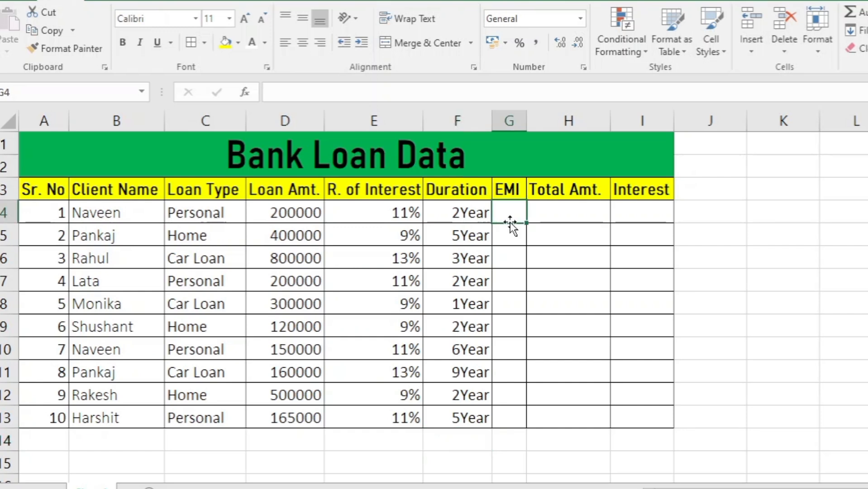
text(=)
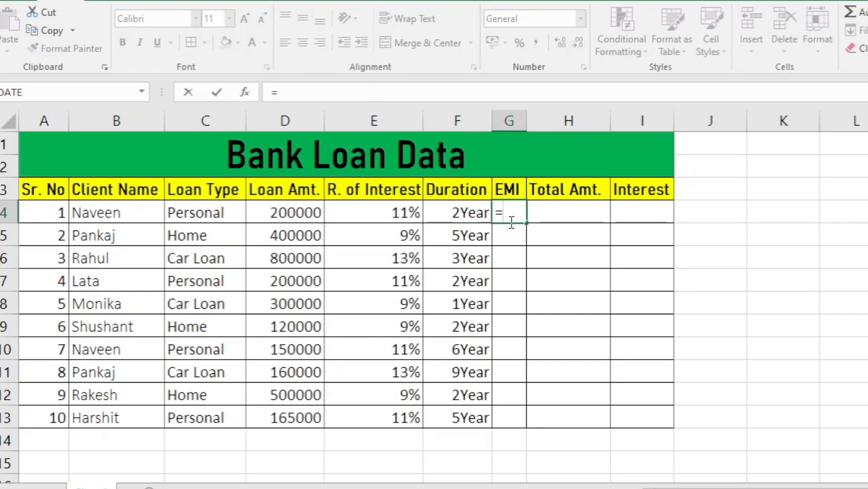
text(PMT)
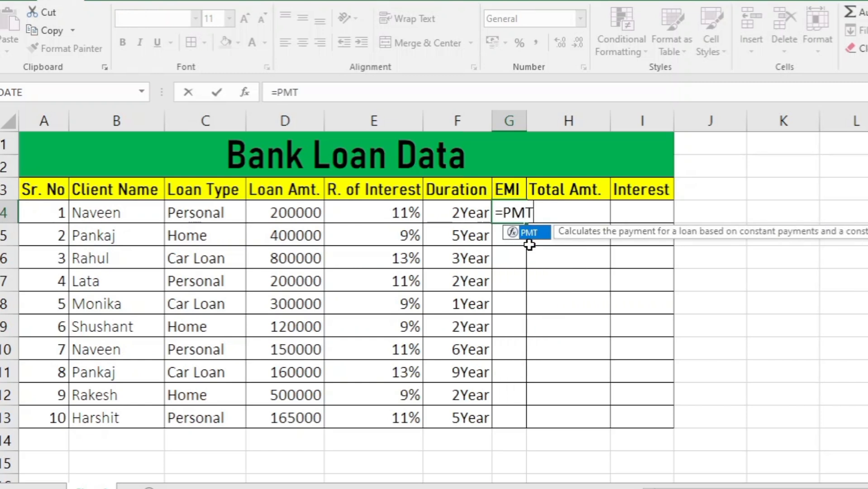
text(()
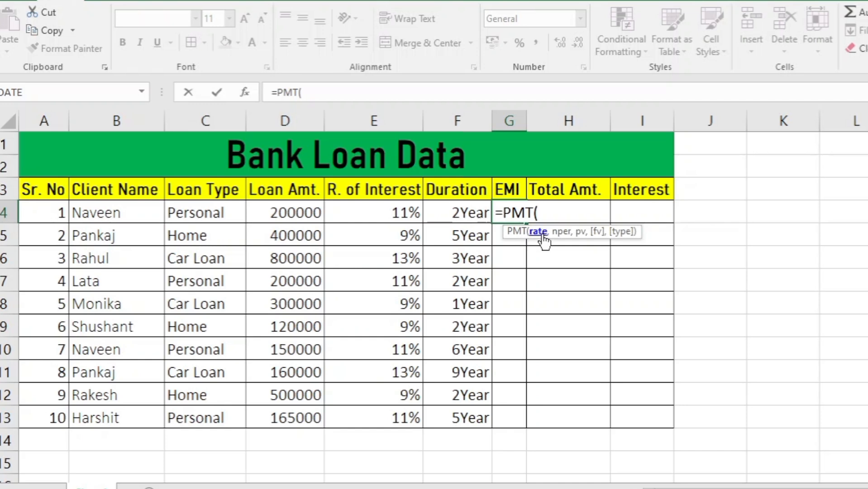
click(392, 215)
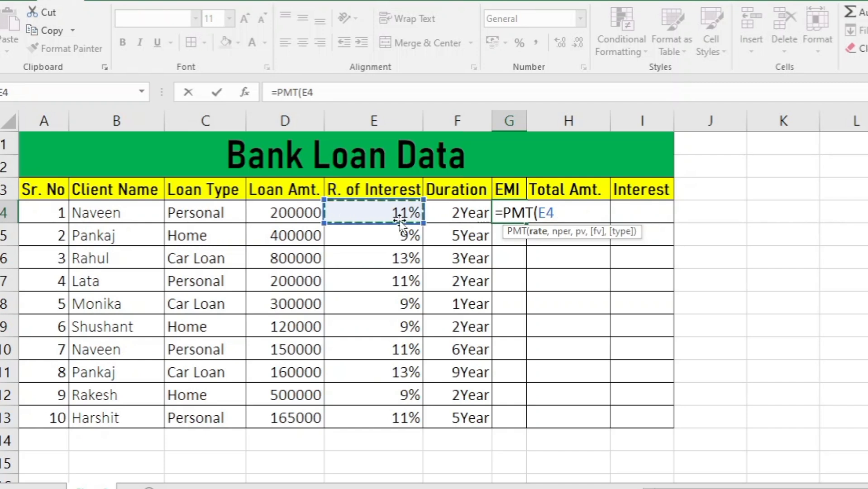
text(/)
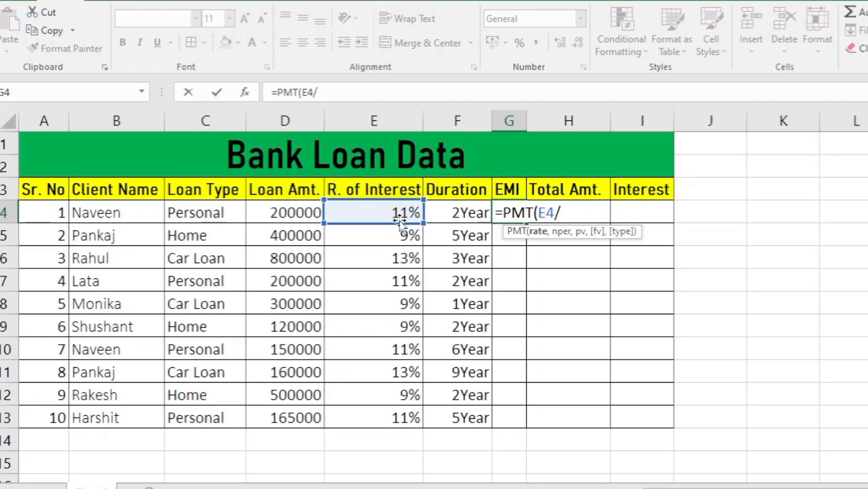
text(12)
text(,)
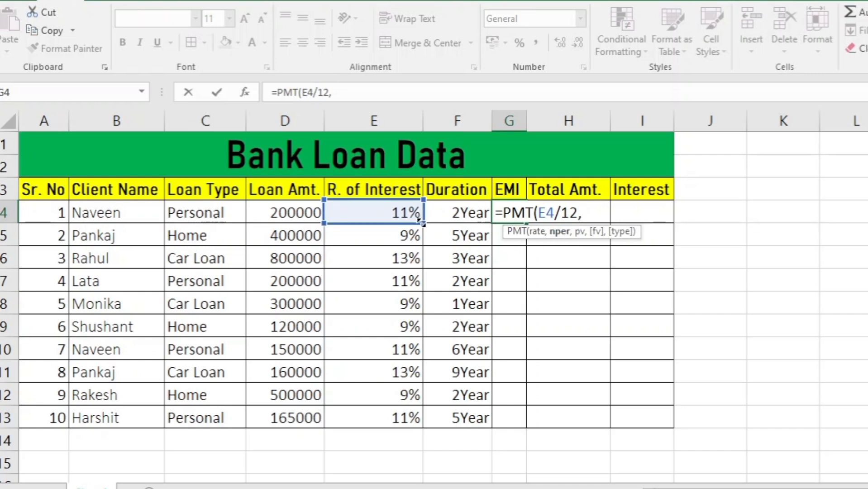
click(464, 212)
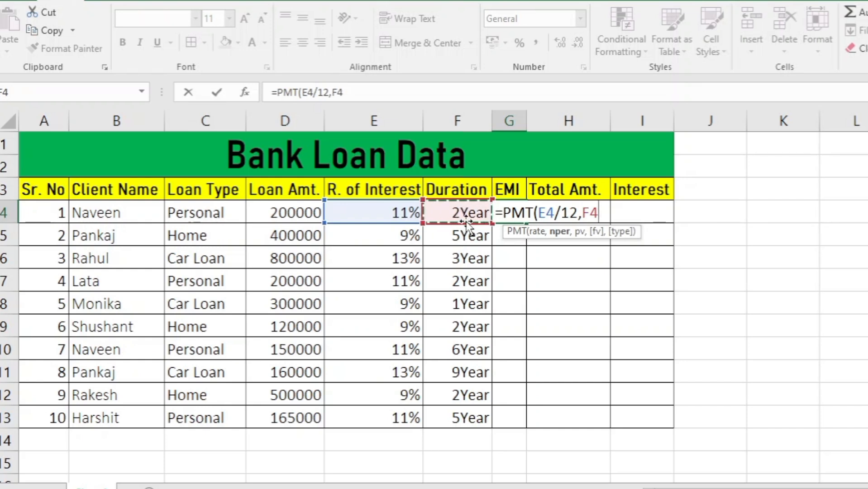
text(*)
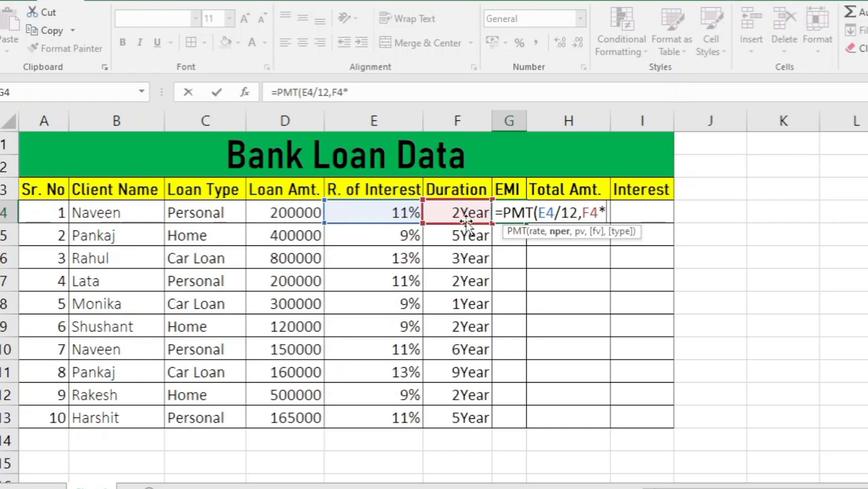
text(12)
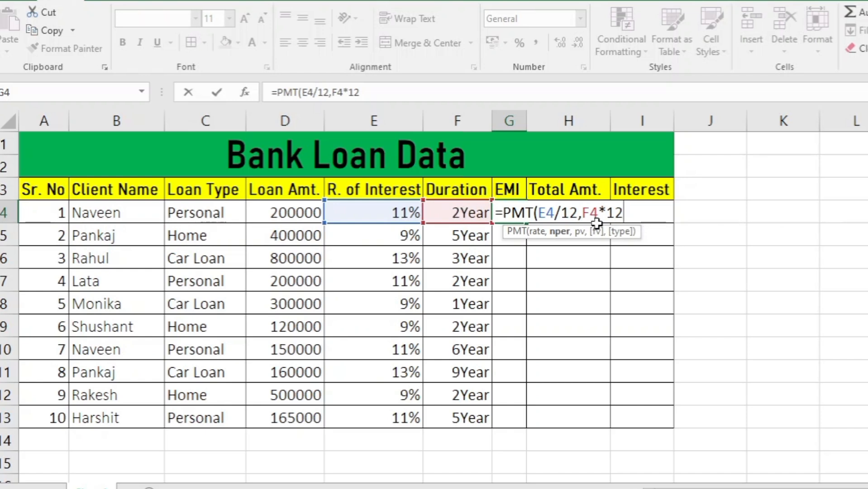
text(,)
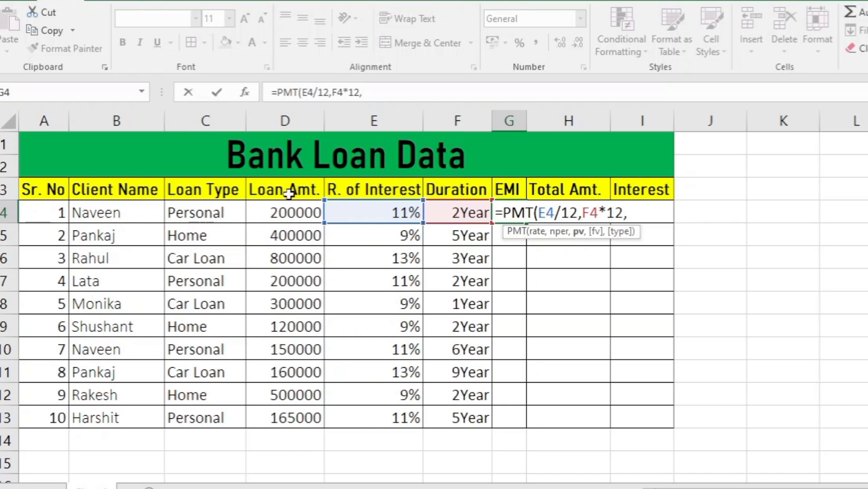
click(272, 212)
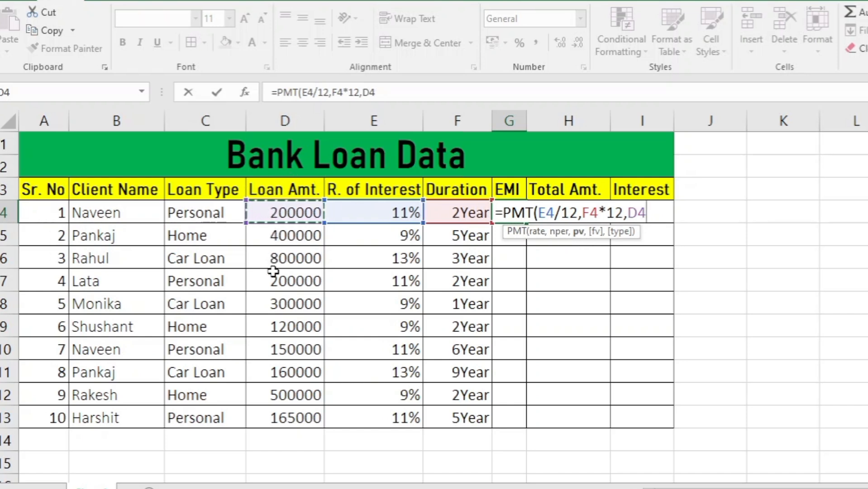
text())
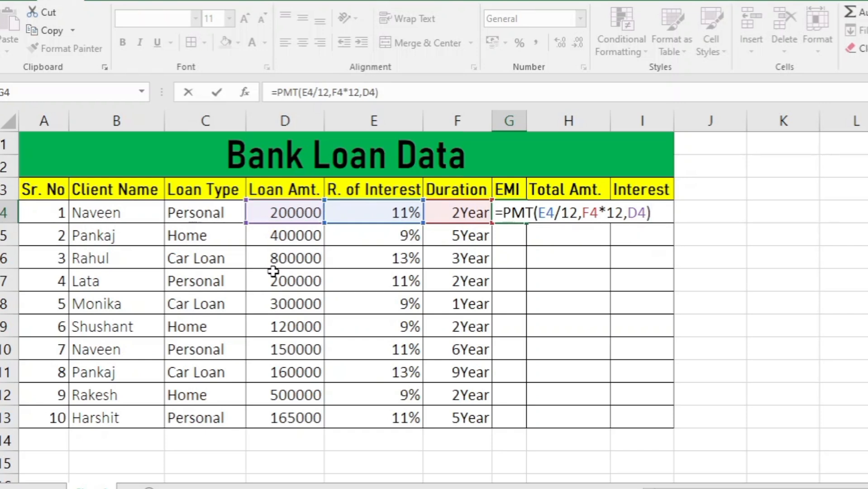
key(Return)
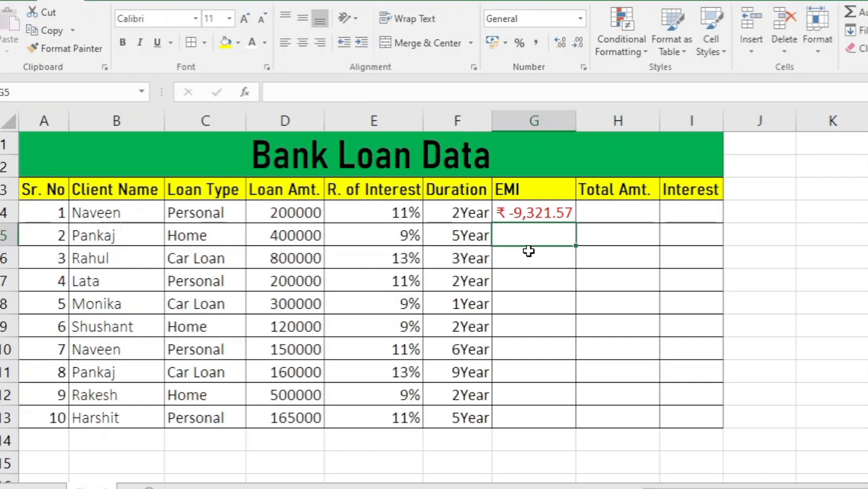
Put a minus sign before PMT in G4 so the formula reads =-PMT(E4/12,F4*12,D4)
click(528, 214)
double_click(528, 213)
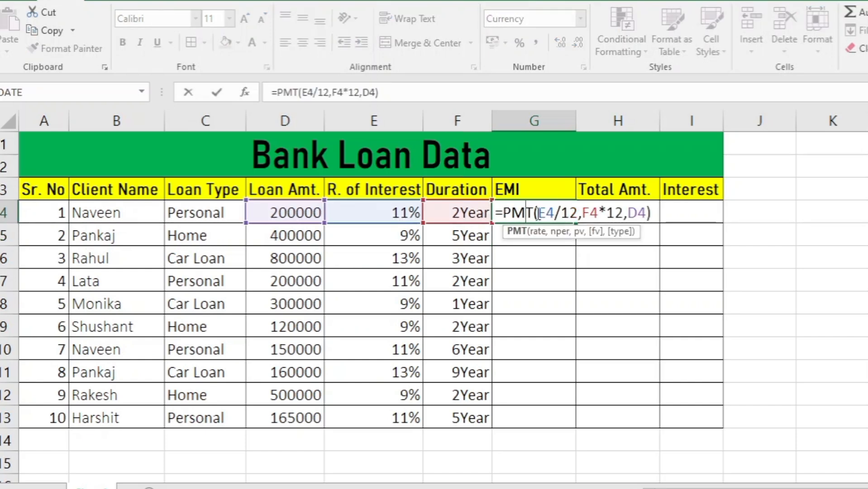
click(504, 212)
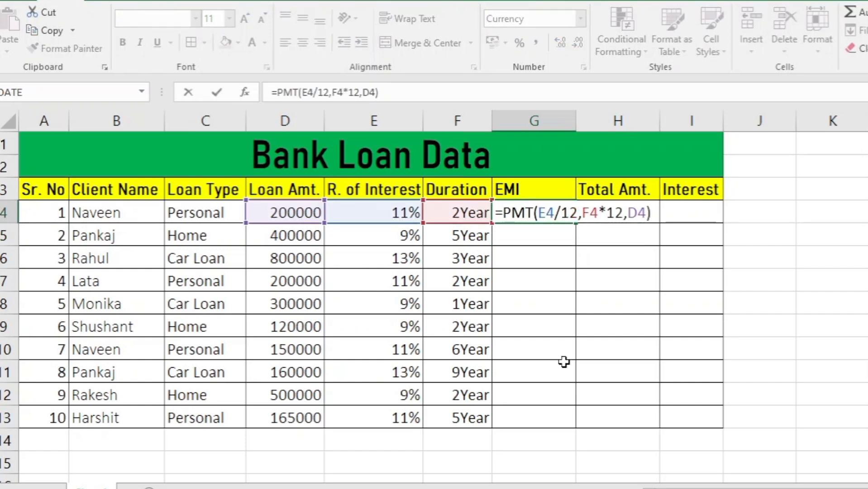
text(-)
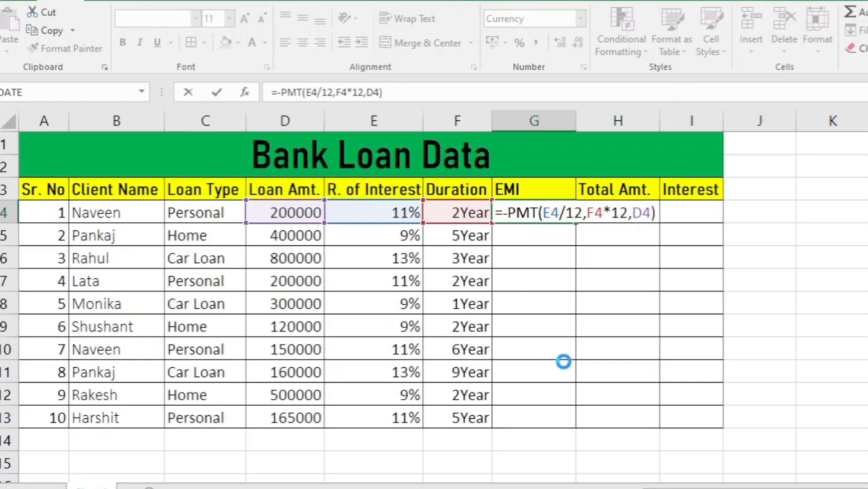
key(Return)
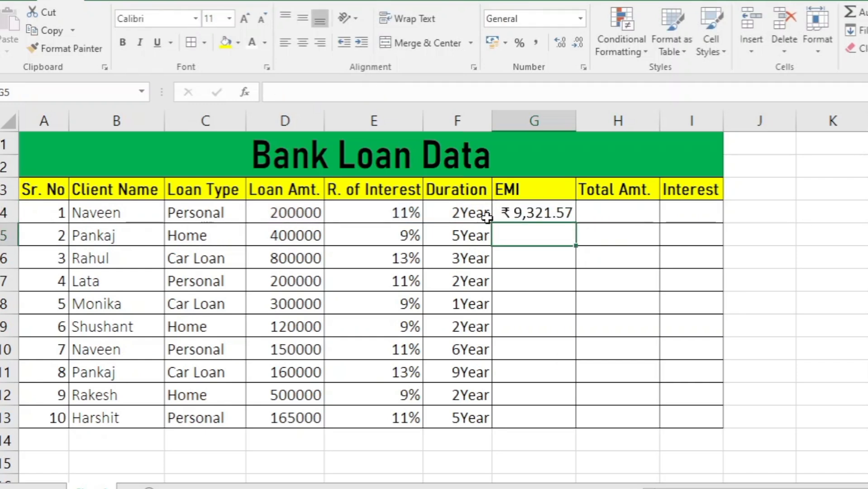
Copy the EMI formula from G4 down to G13 and autofit the width of column G
click(524, 213)
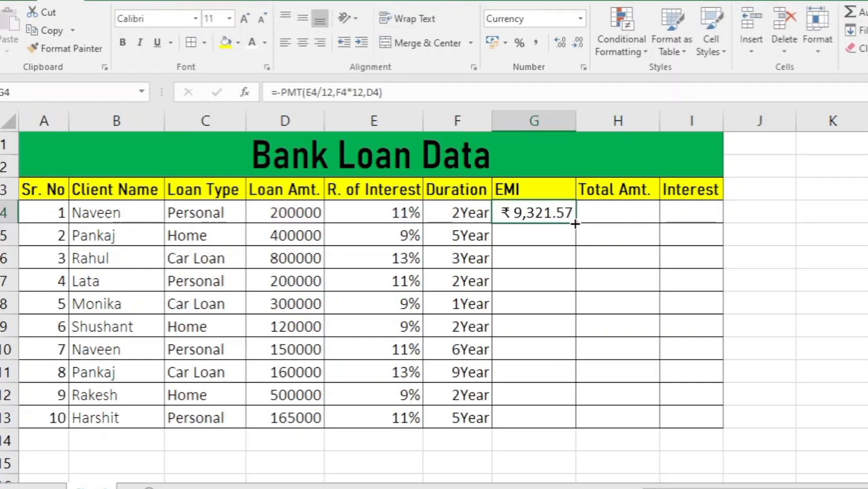
drag(576, 224, 565, 427)
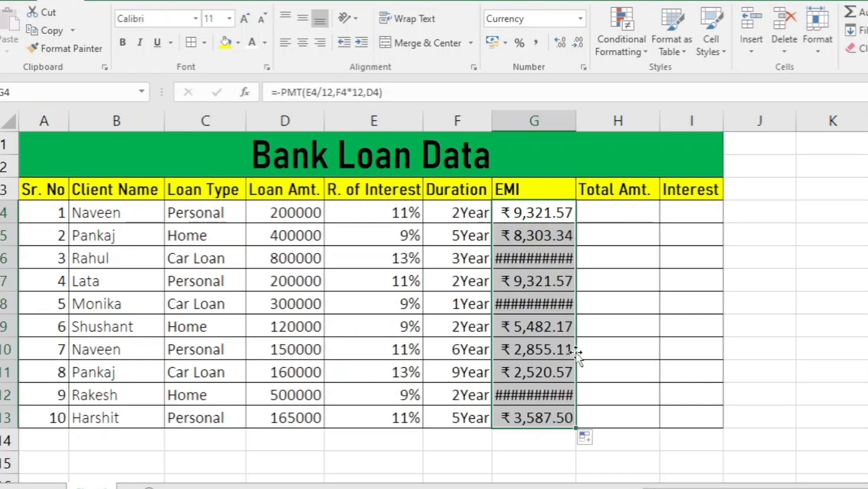
double_click(576, 124)
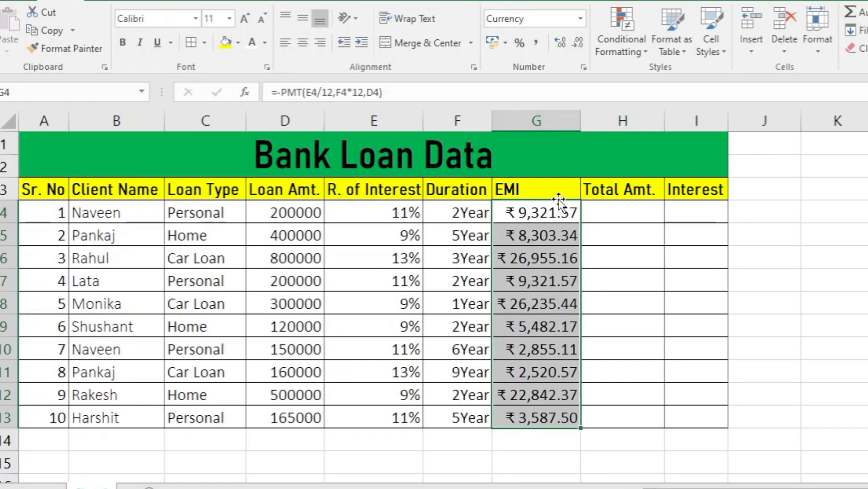
Enter the total amount formula =G4*F4*12 in Total Amt. cell H4
click(609, 213)
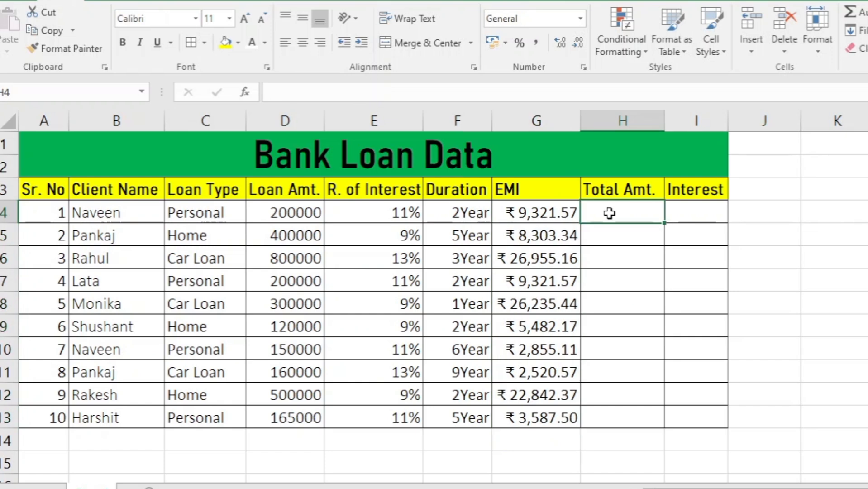
text(=)
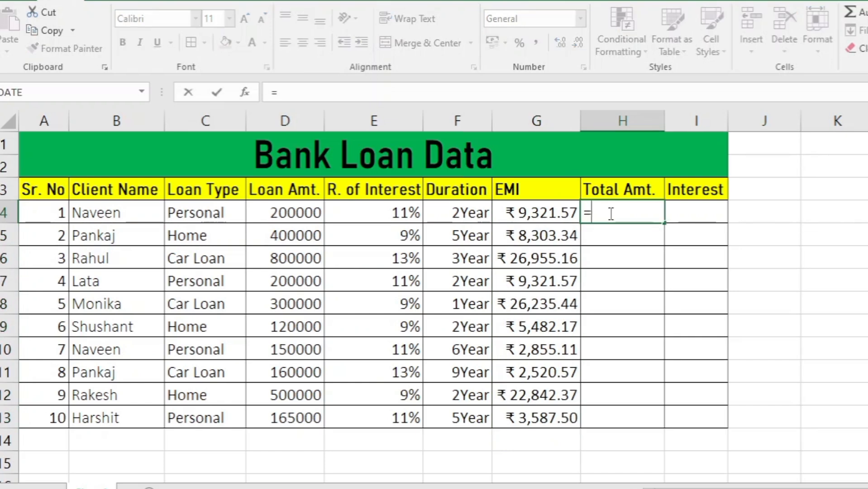
click(549, 213)
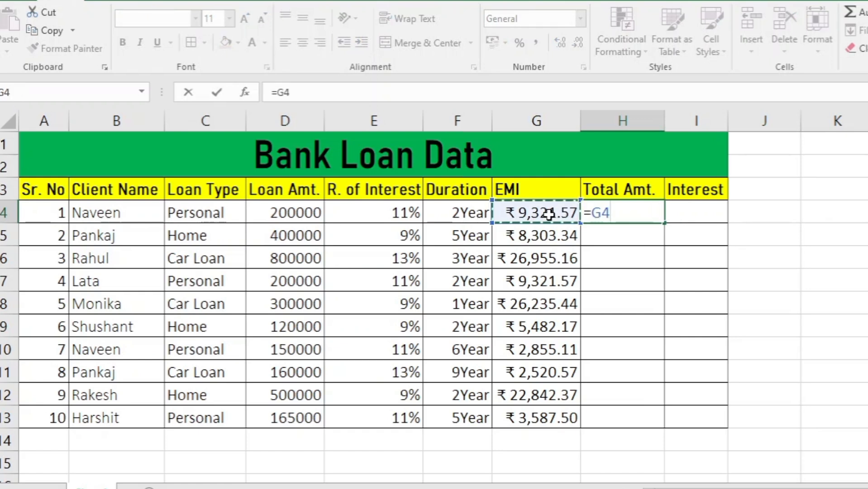
text(*)
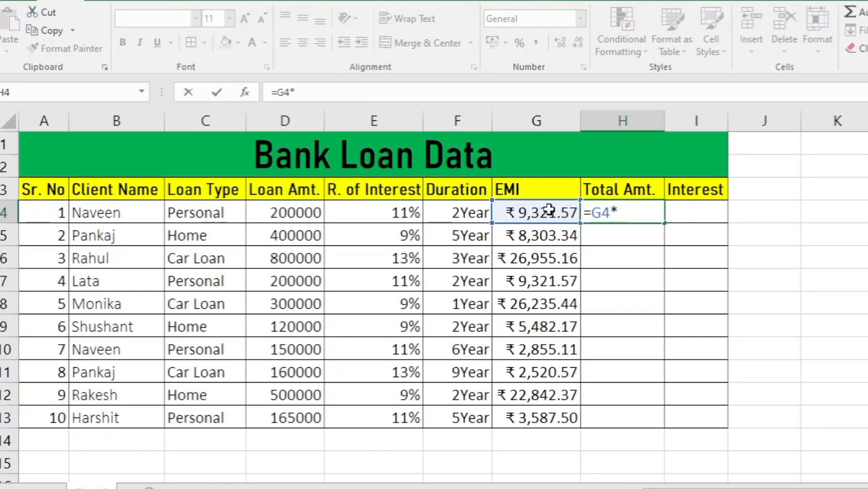
click(455, 210)
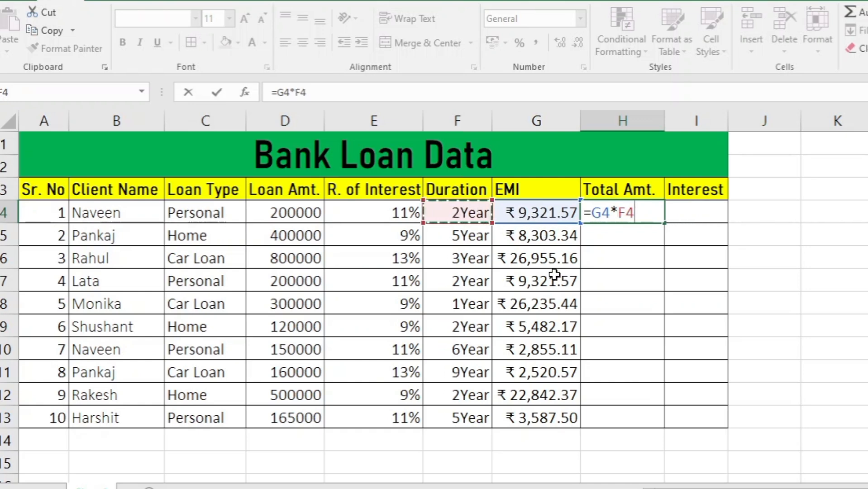
text(*12)
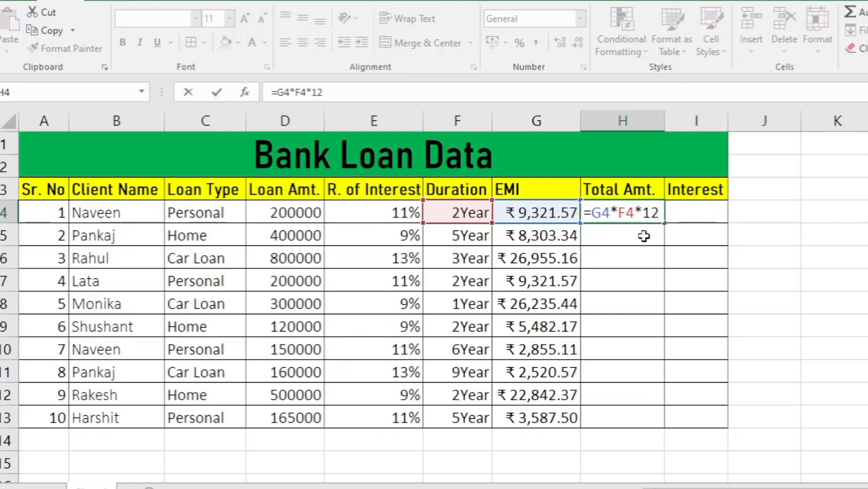
key(Return)
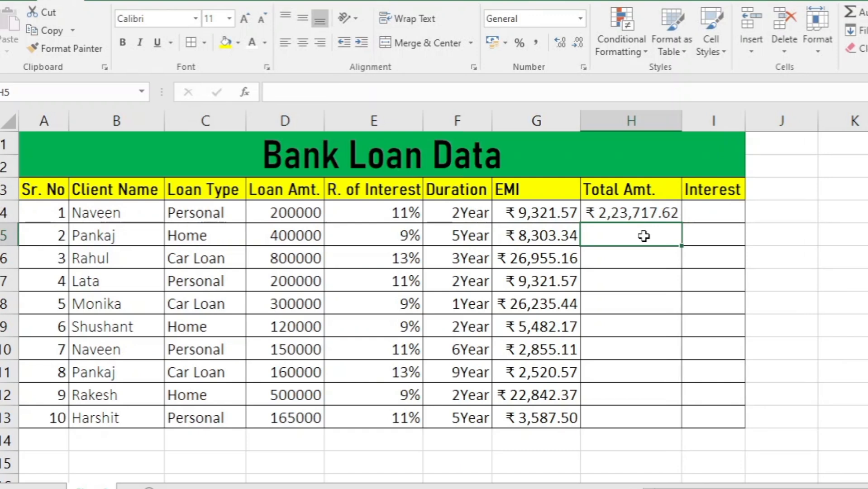
Copy the total amount formula from H4 down to H13
click(664, 213)
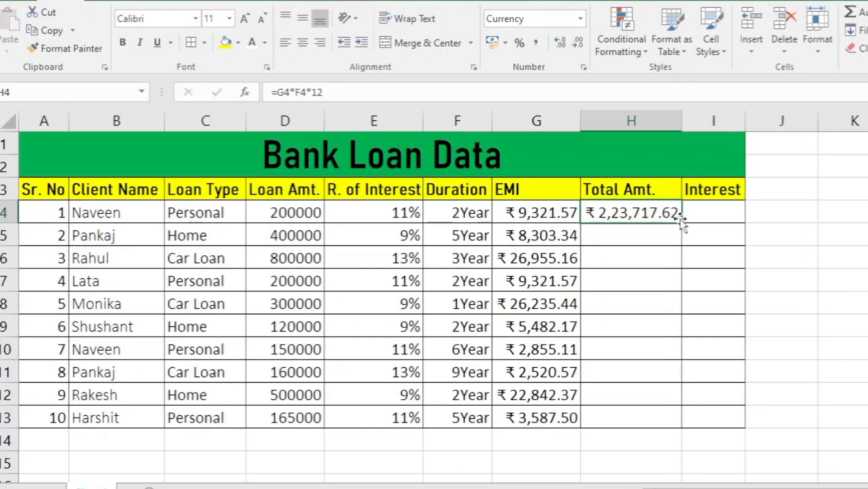
drag(683, 224, 671, 295)
drag(655, 432, 656, 421)
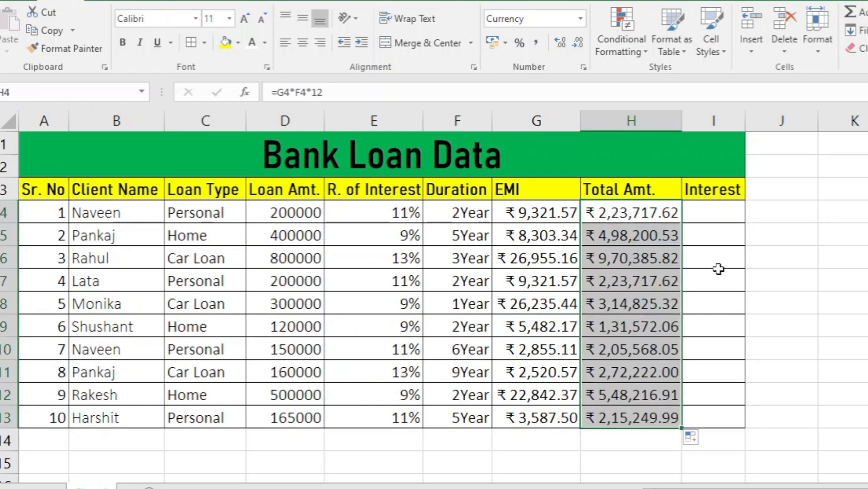
Enter the interest formula =H4-D4 in Interest cell I4
click(723, 210)
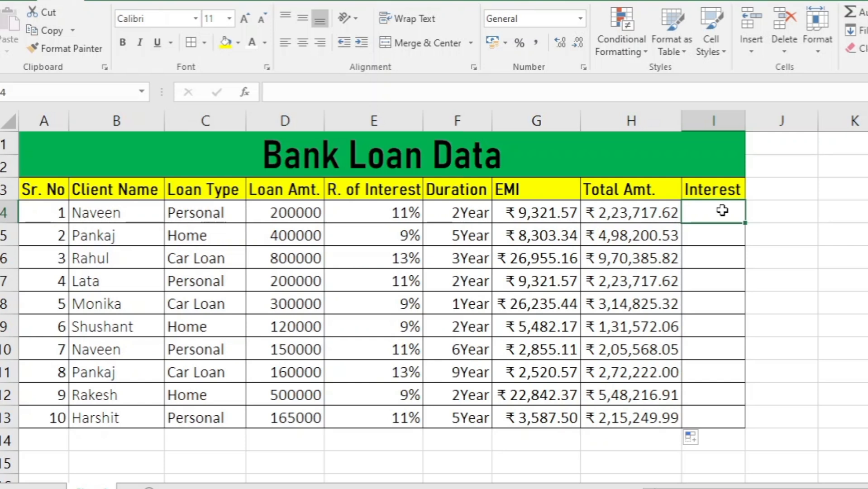
text(=)
click(625, 213)
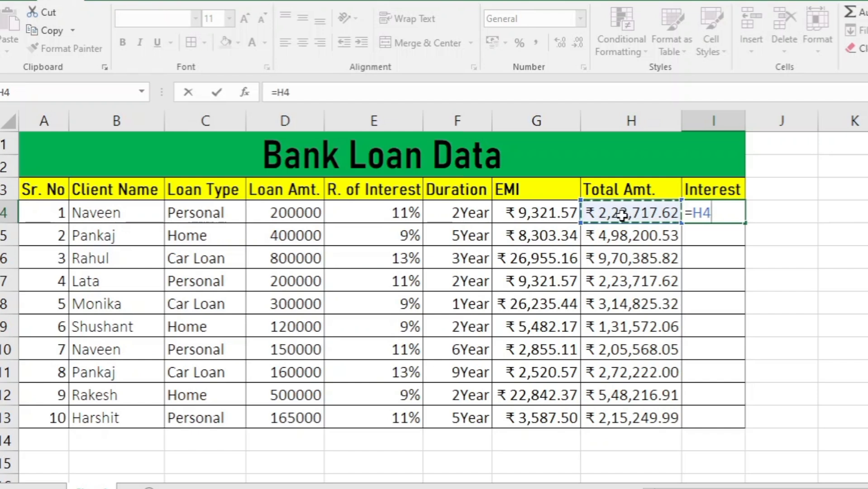
text(-)
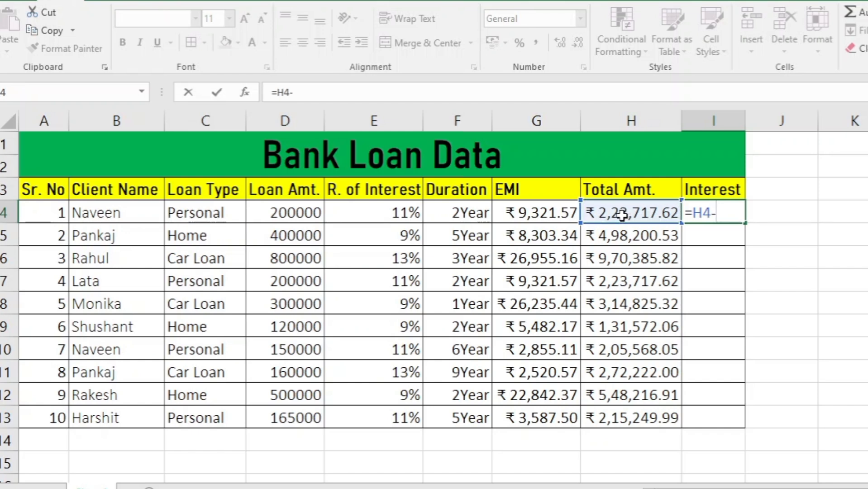
click(270, 212)
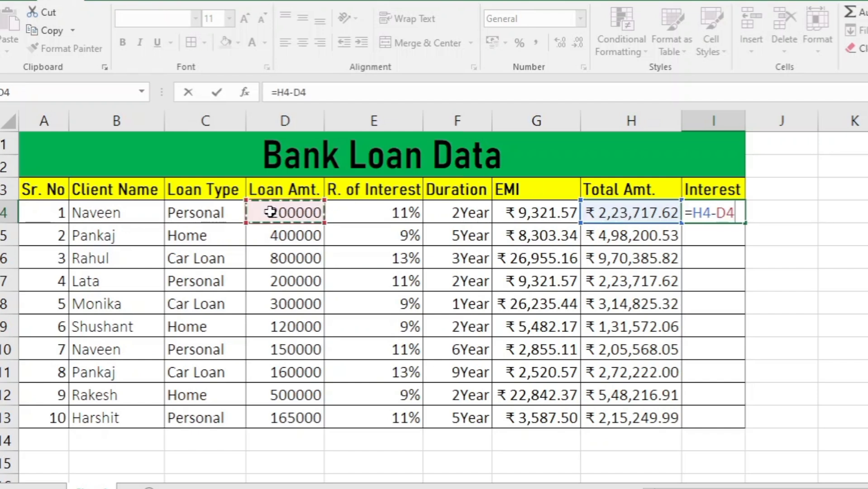
key(Return)
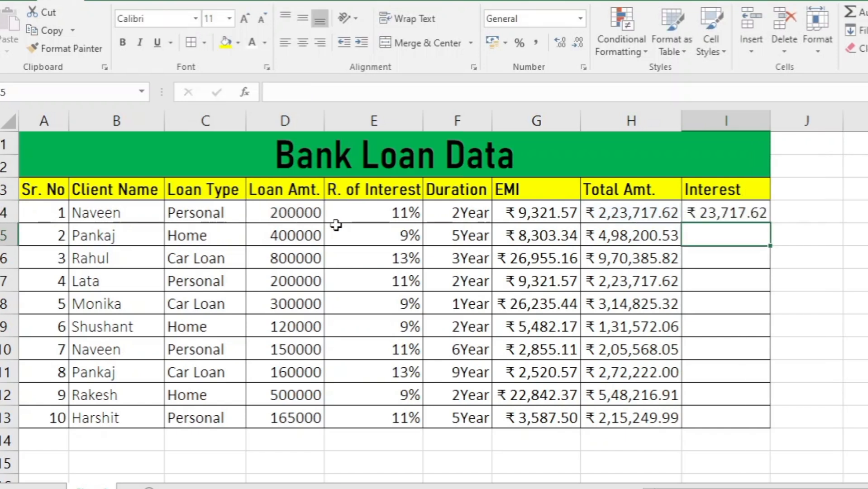
Copy the interest formula from I4 down to I13 and autofit the width of column I
click(709, 212)
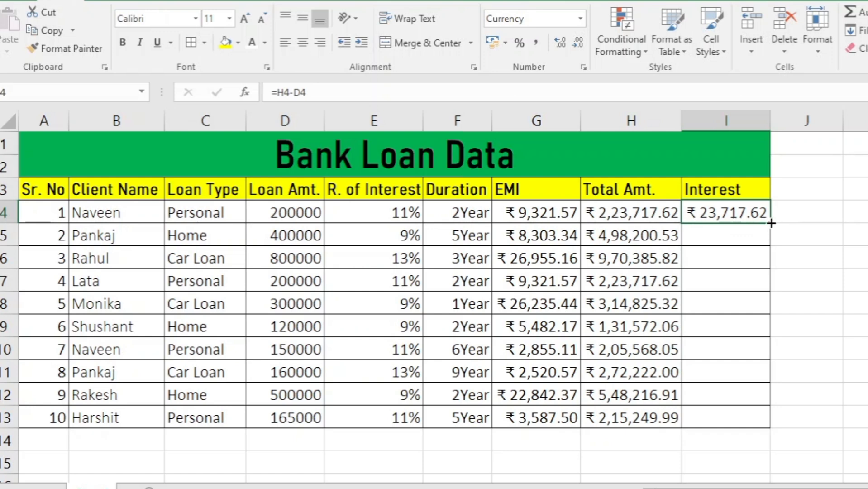
drag(771, 223, 740, 419)
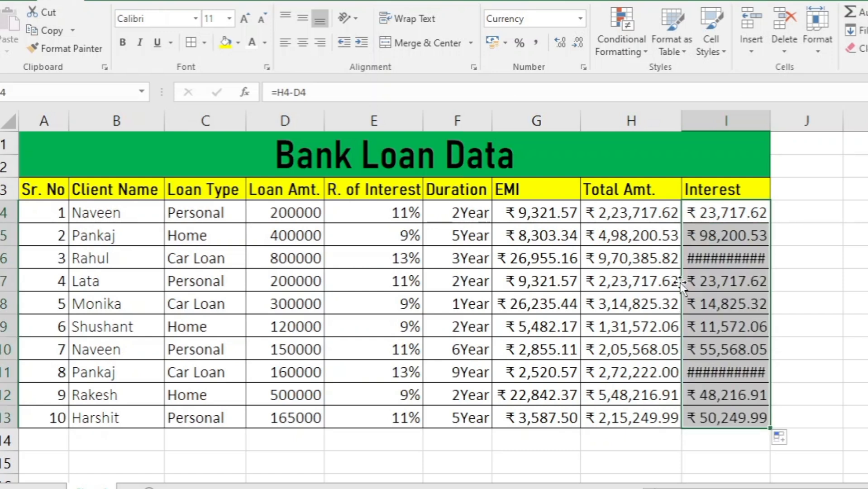
double_click(771, 121)
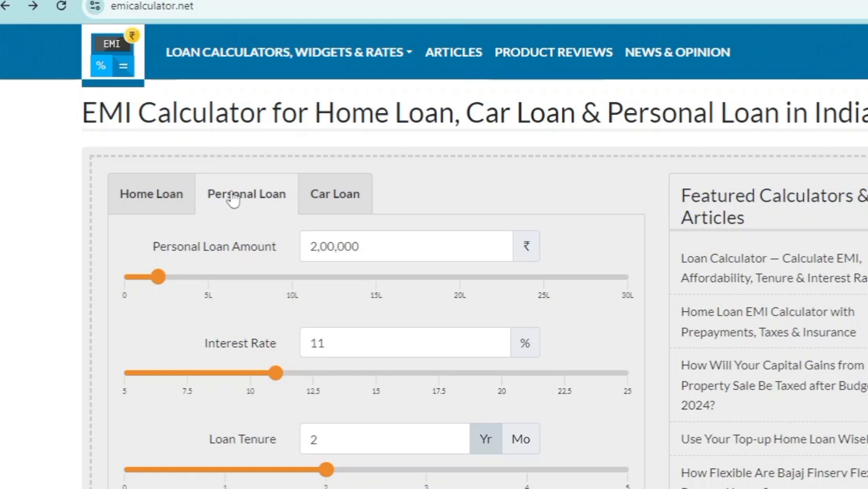
In the emicalculator.net personal loan calculator, enter a loan amount of 200000, an interest rate of 11% and a tenure of 2 years
scroll(273, 219, down, 2)
drag(376, 170, 292, 174)
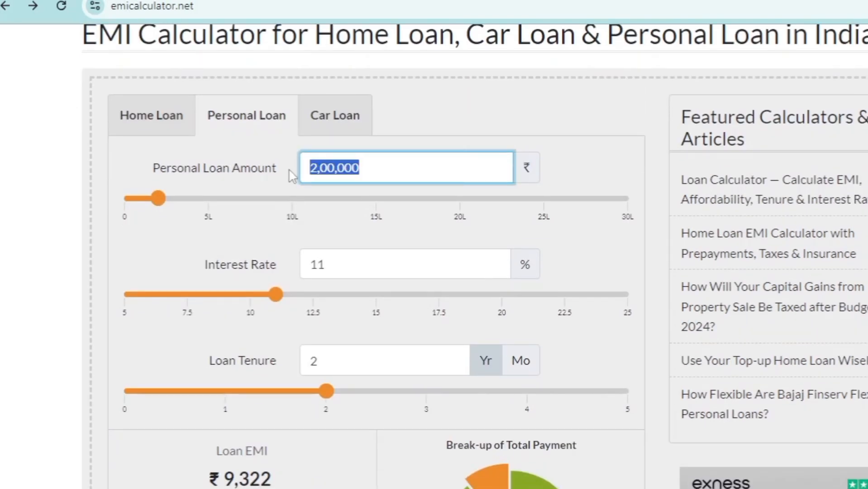
text(200)
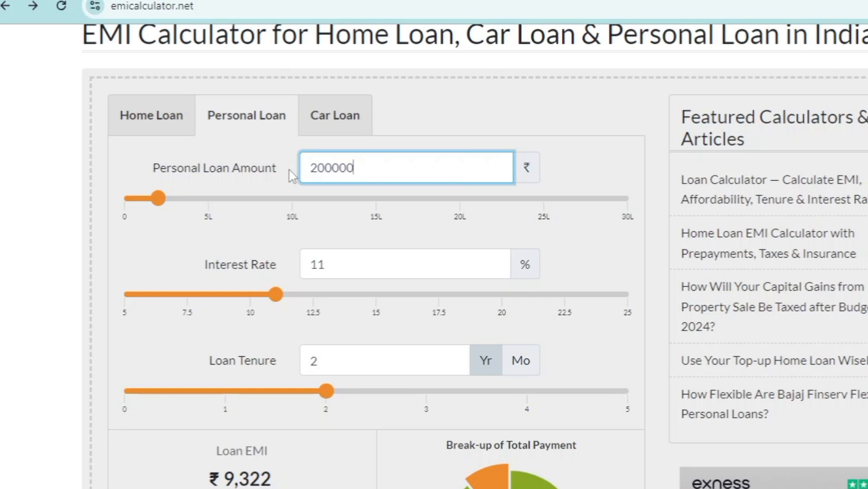
click(389, 268)
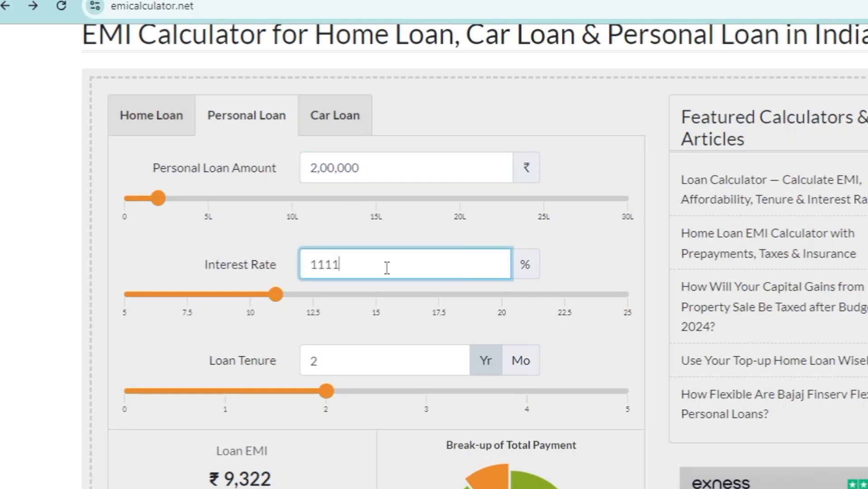
click(357, 361)
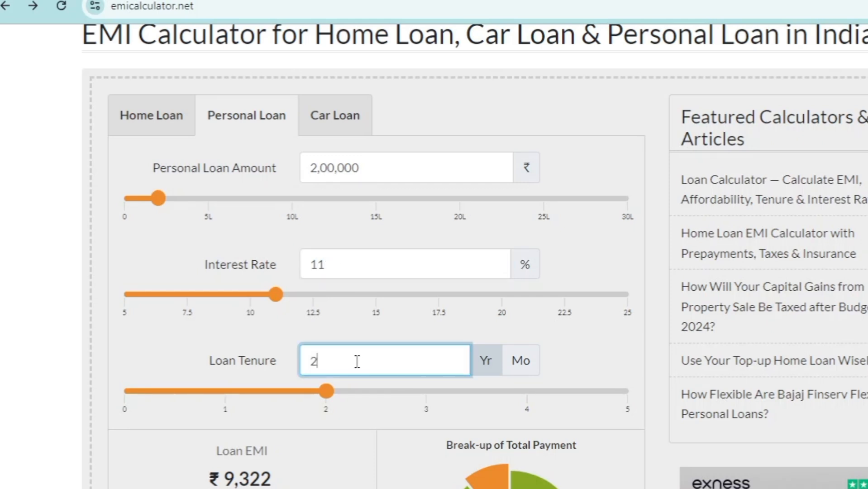
Compare the calculator's loan EMI, total interest and total payment with the first client's row in the Excel sheet
scroll(357, 361, down, 3)
scroll(401, 248, up, 2)
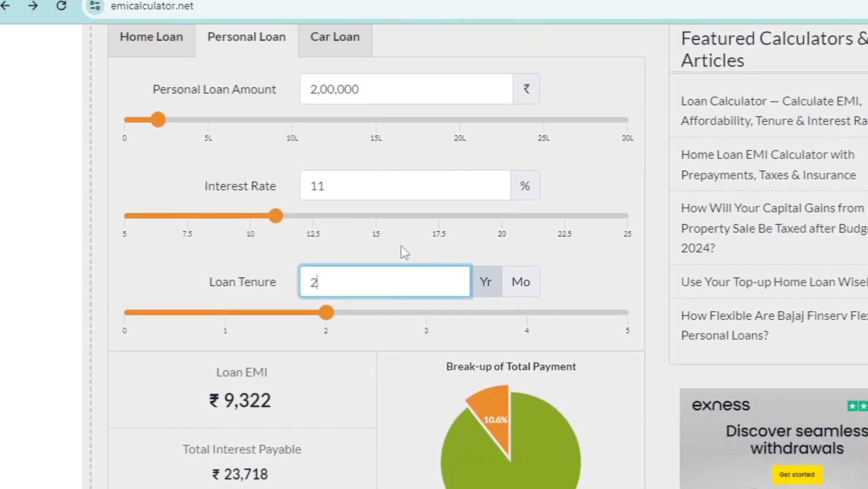
scroll(401, 248, down, 5)
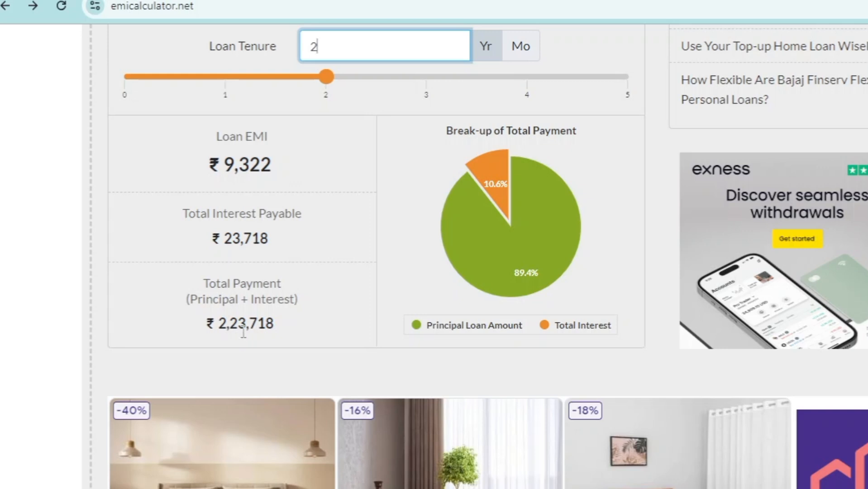
key(alt+Tab)
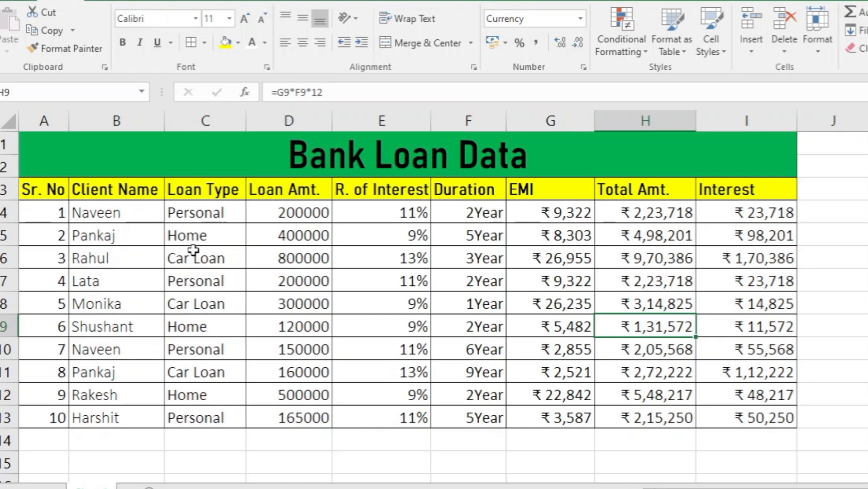
key(alt+Tab)
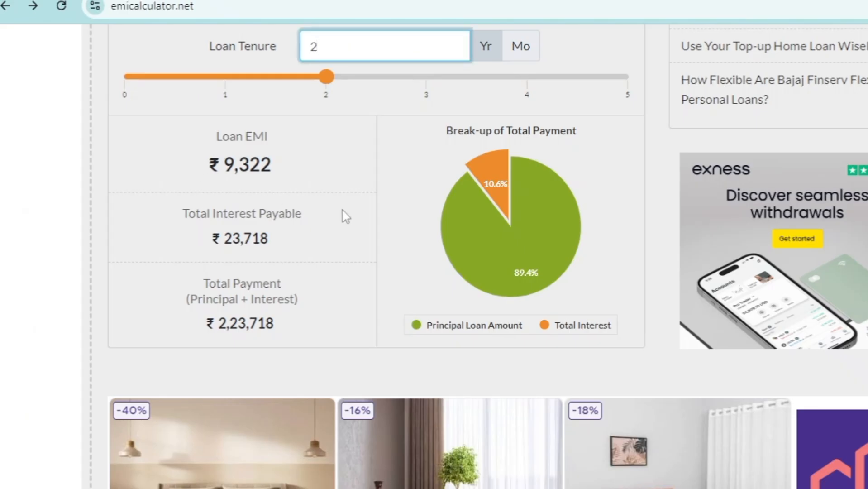
scroll(345, 215, up, 5)
scroll(345, 213, up, 3)
drag(389, 245, 294, 258)
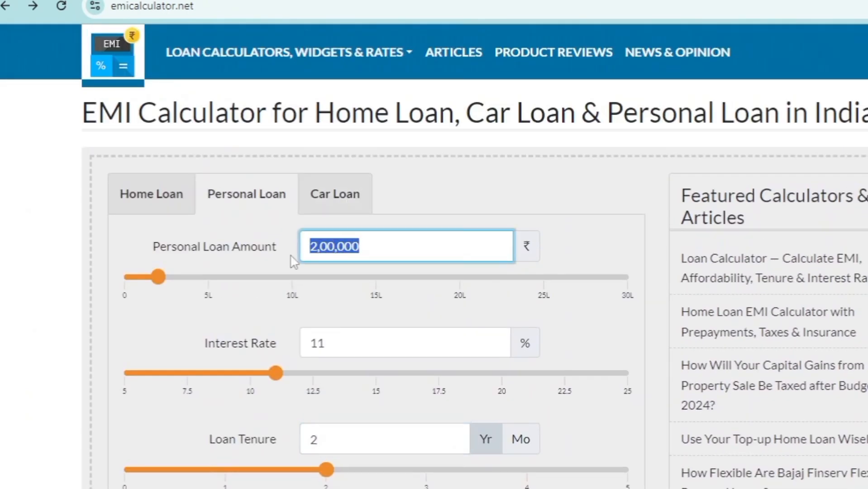
key(alt+Tab)
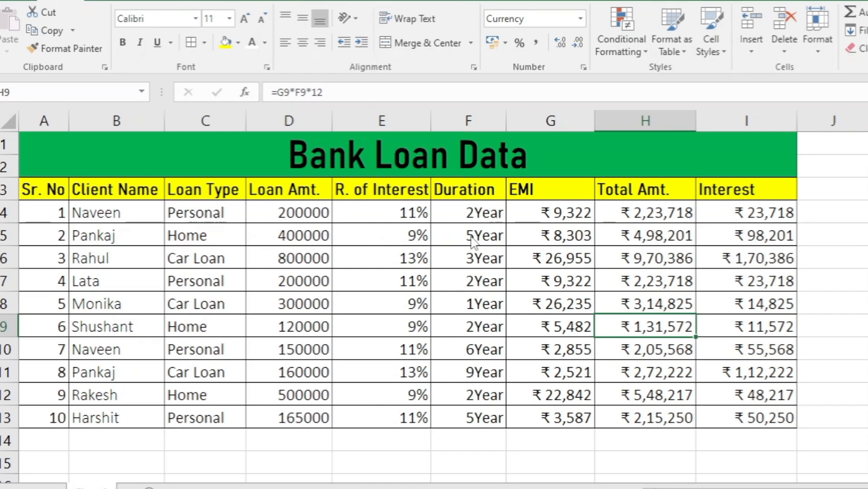
key(alt+Tab)
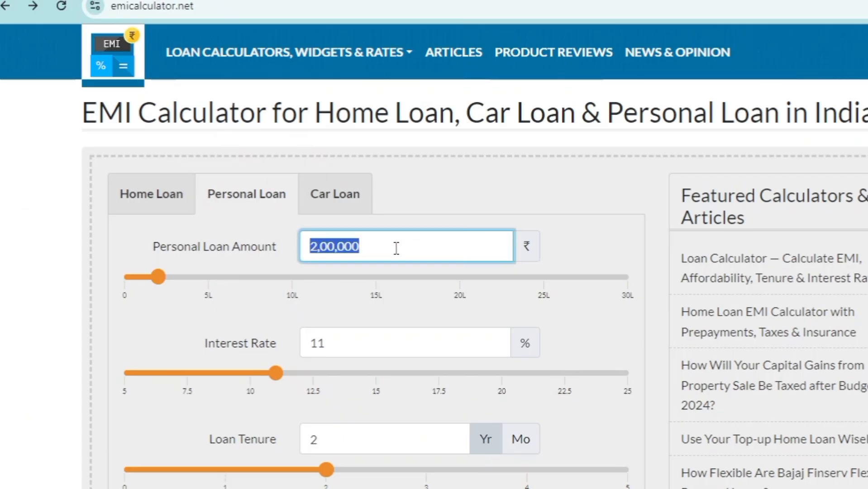
text(400)
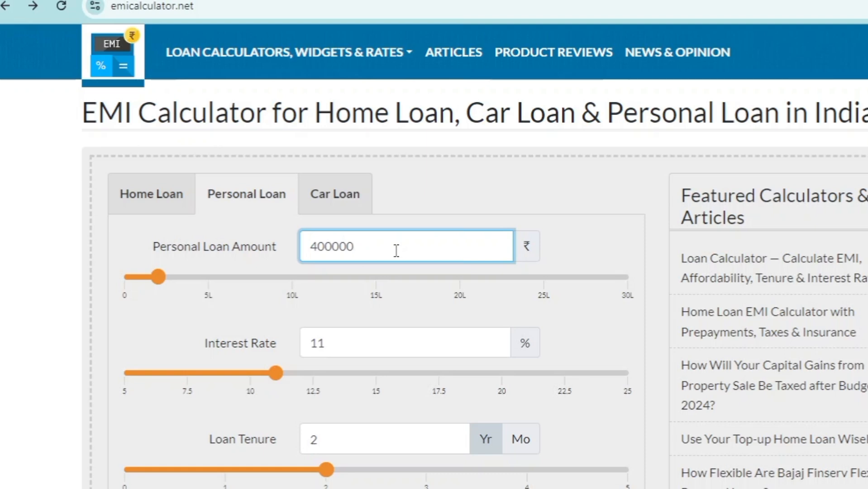
click(353, 348)
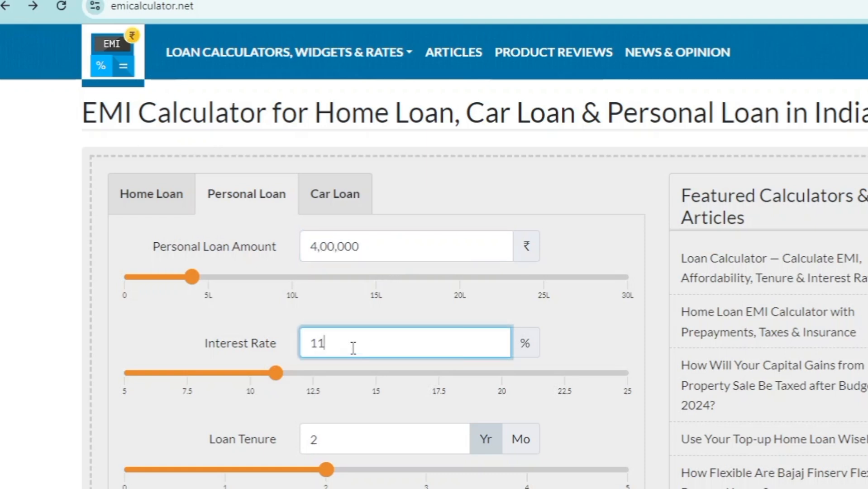
Switch the calculator to a home loan with an amount of 400000, keep the 9% interest rate and set the tenure to 5 years
click(137, 203)
drag(393, 246, 310, 251)
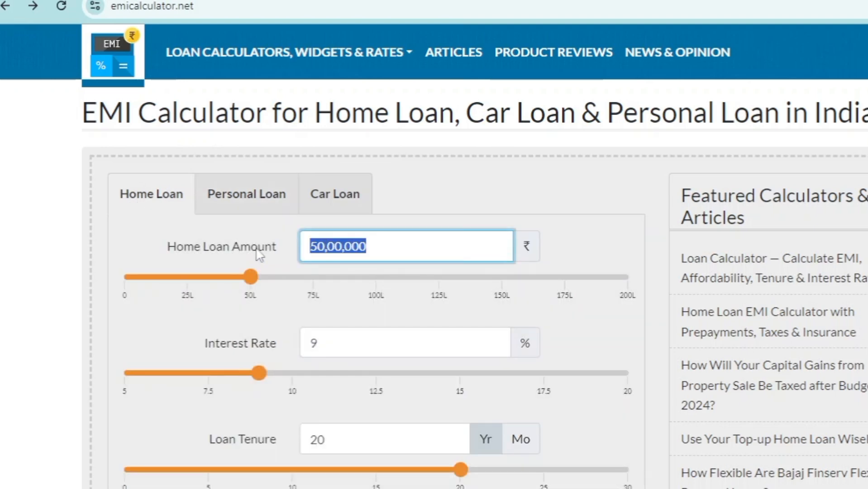
text(4000)
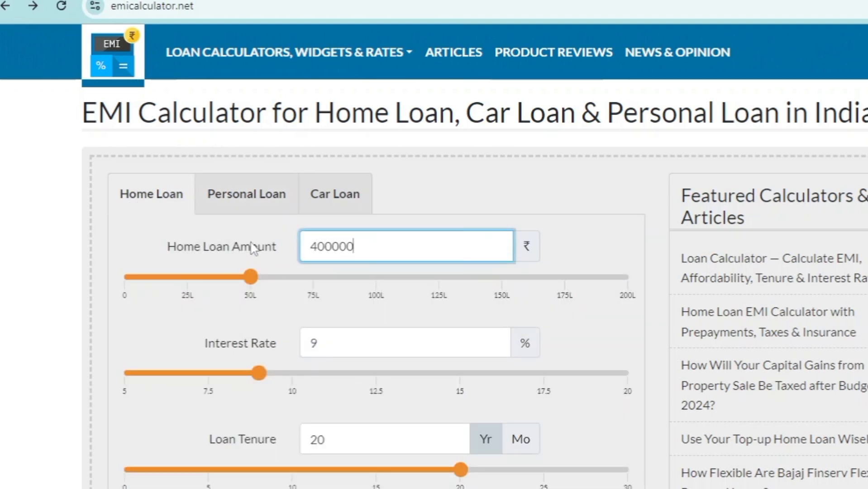
key(Tab)
scroll(391, 399, down, 2)
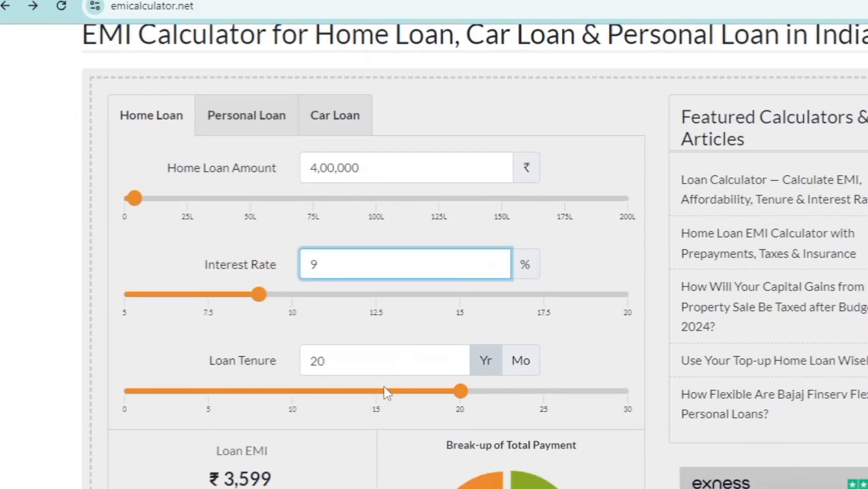
click(366, 360)
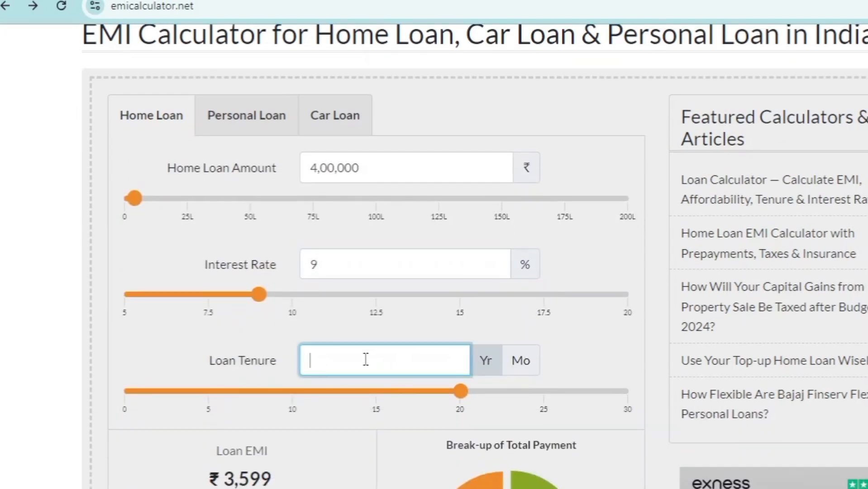
text(5)
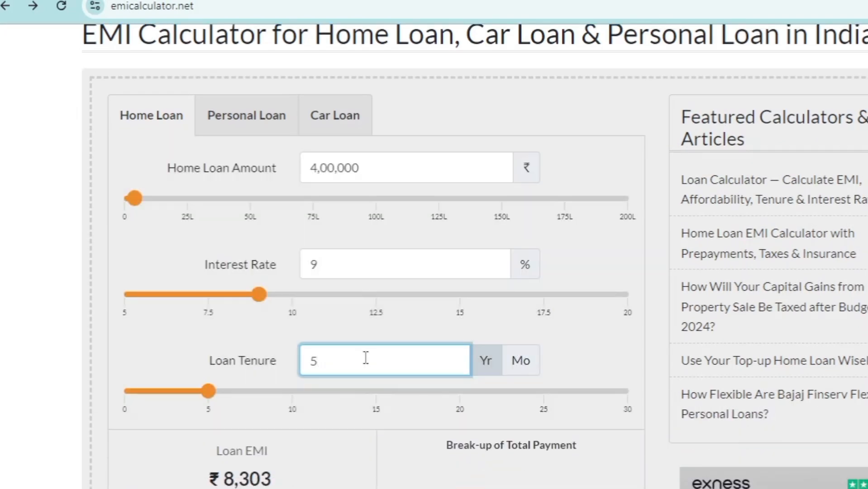
Examine the home loan's EMI, total interest payable and total payment to check them against the second client's row in the sheet
scroll(364, 358, down, 4)
scroll(380, 213, down, 2)
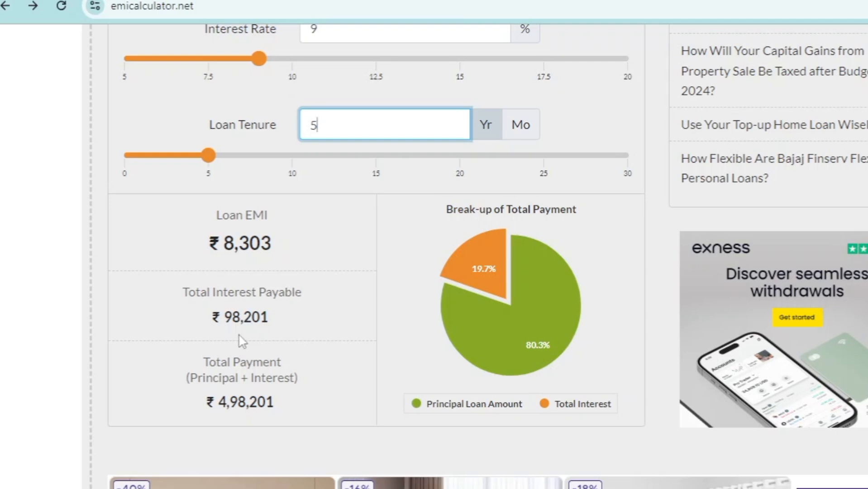
scroll(242, 340, down, 2)
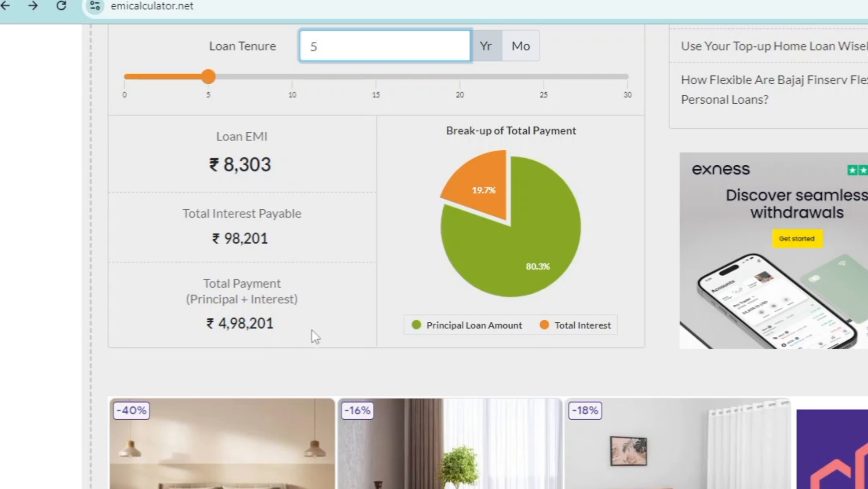
scroll(316, 336, up, 5)
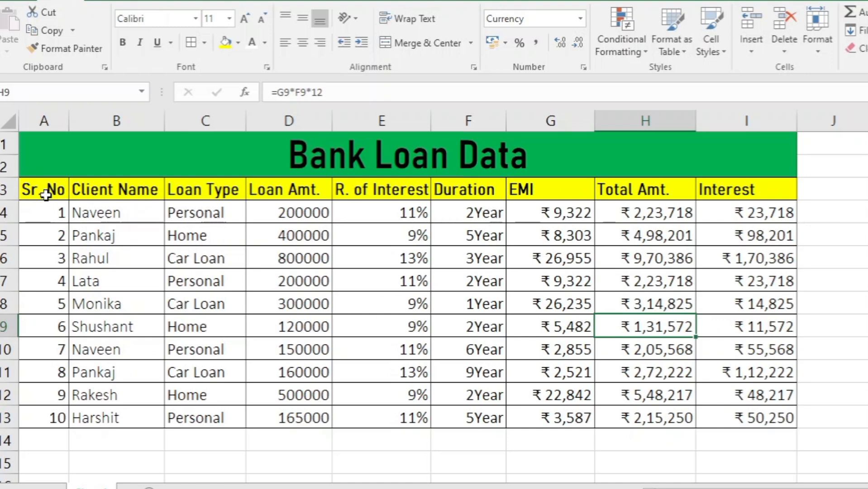
In the Excel sheet, center the column headings in A3:I3 and set the Bank Loan Data title's font colour to white
drag(46, 194, 743, 191)
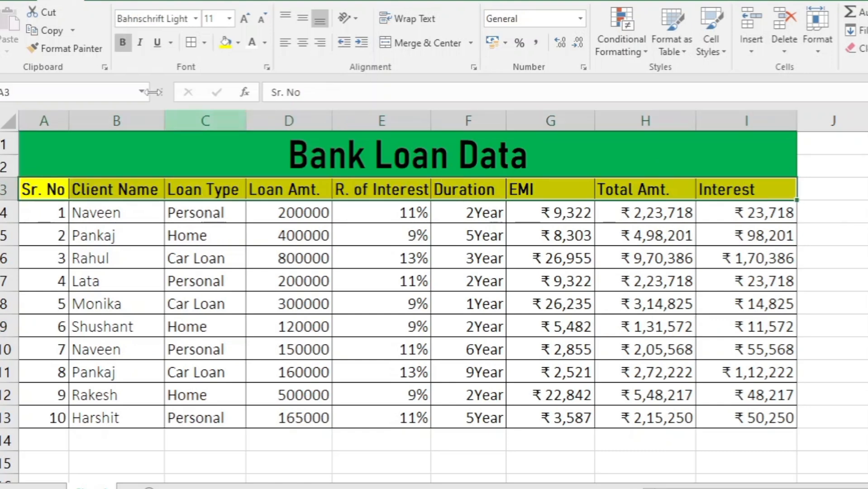
click(302, 43)
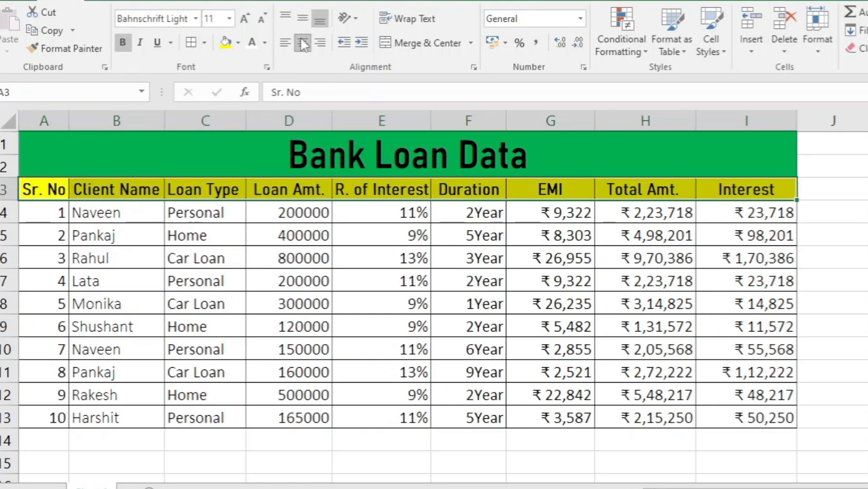
click(329, 138)
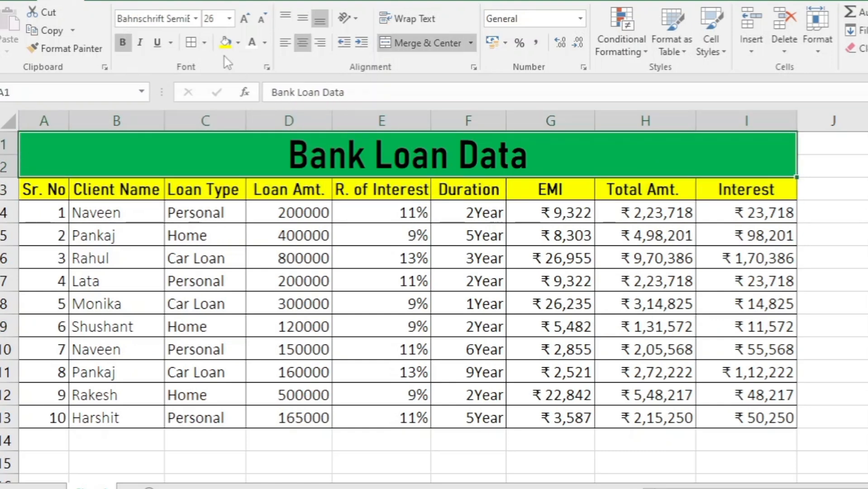
click(256, 47)
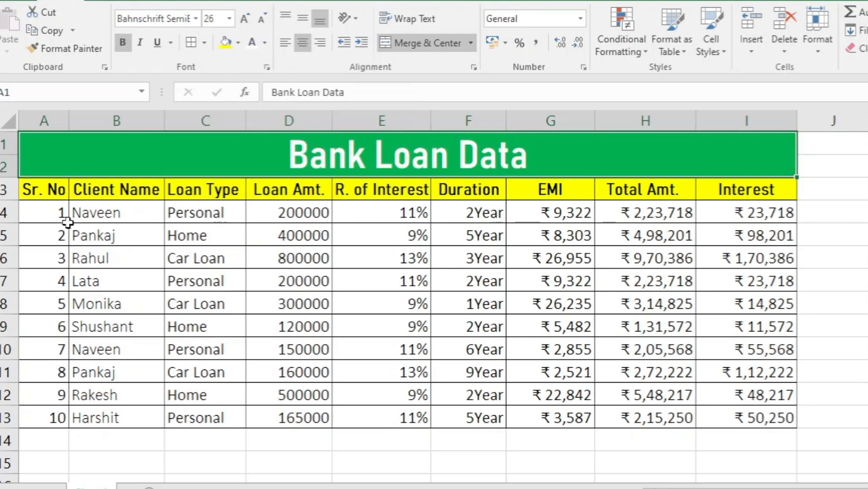
Change the font of the client data in A4:I13 to Calibri Light
drag(63, 217, 758, 416)
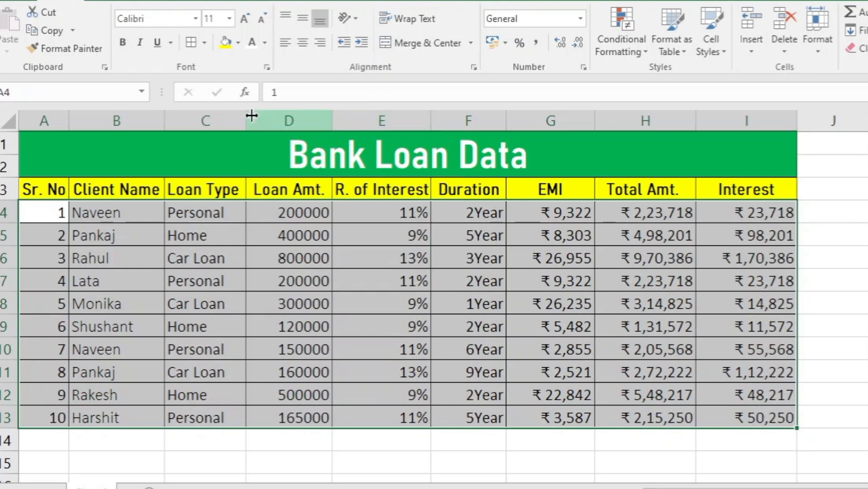
click(196, 19)
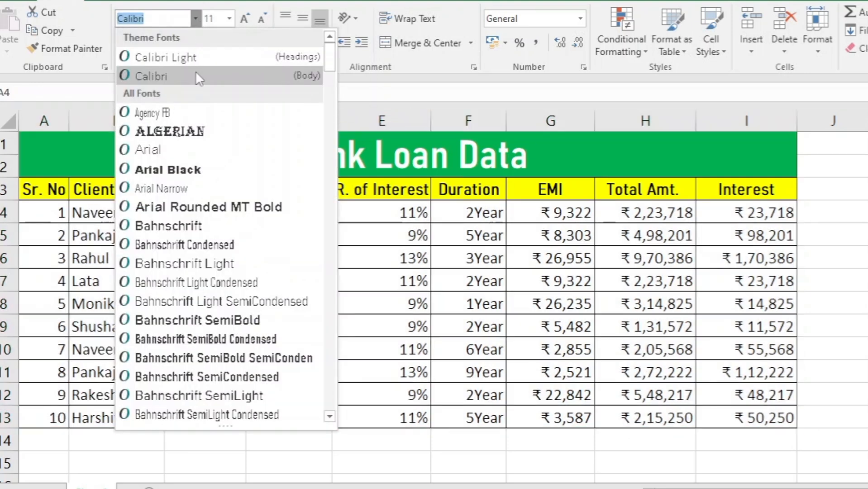
click(197, 58)
click(344, 277)
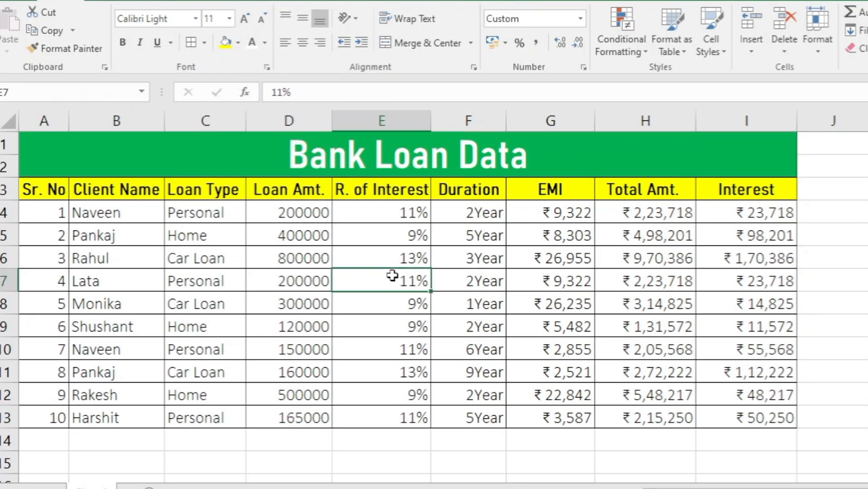